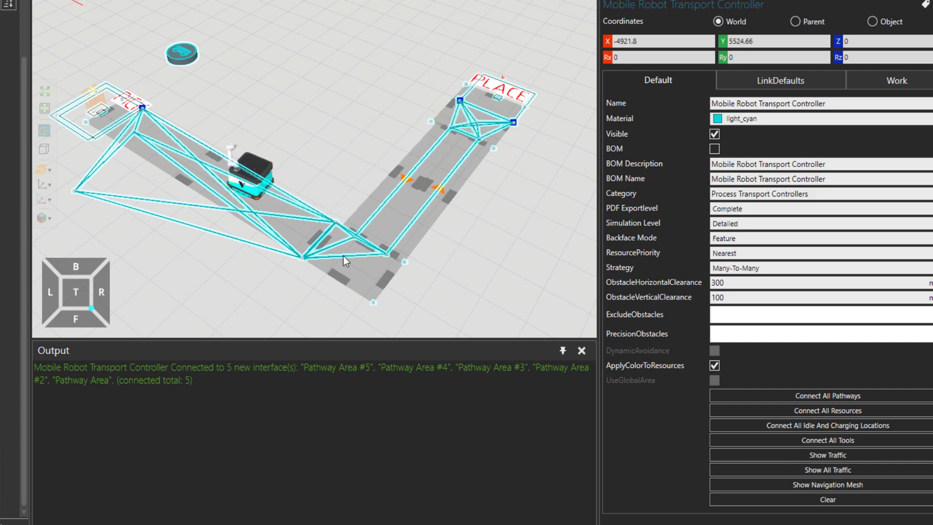
pyautogui.scroll(4, 343, 255)
pyautogui.scroll(3, 424, 184)
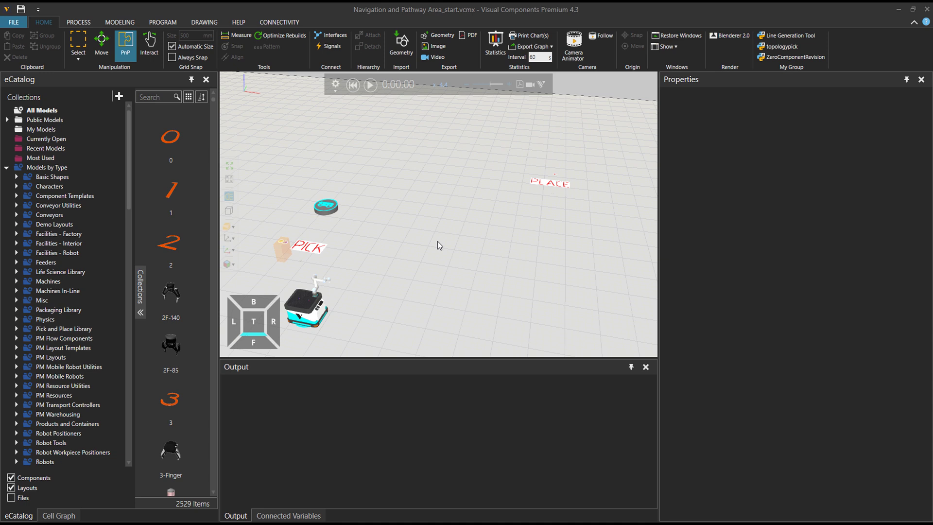
# Step: Run the simulation and follow the robot travelling from PICK toward PLACE
pyautogui.click(369, 84)
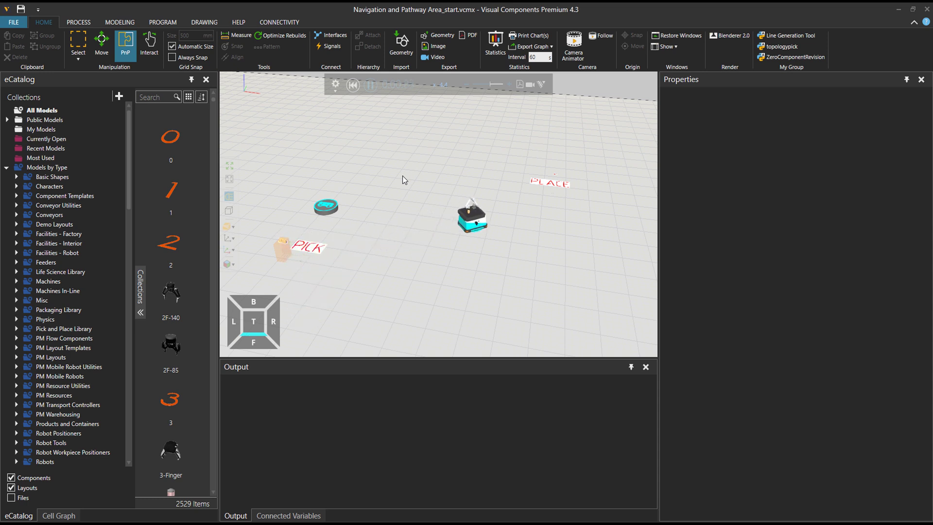
pyautogui.scroll(8, 553, 175)
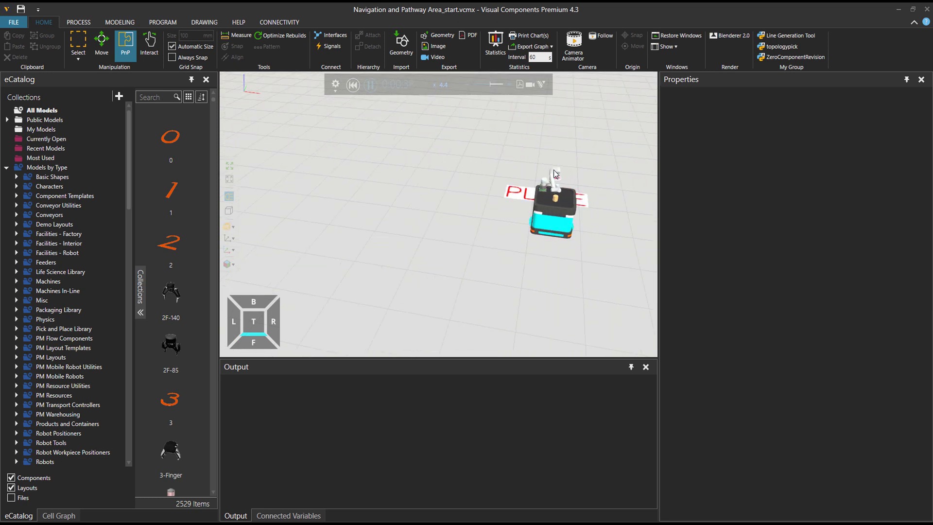
pyautogui.scroll(-8, 435, 237)
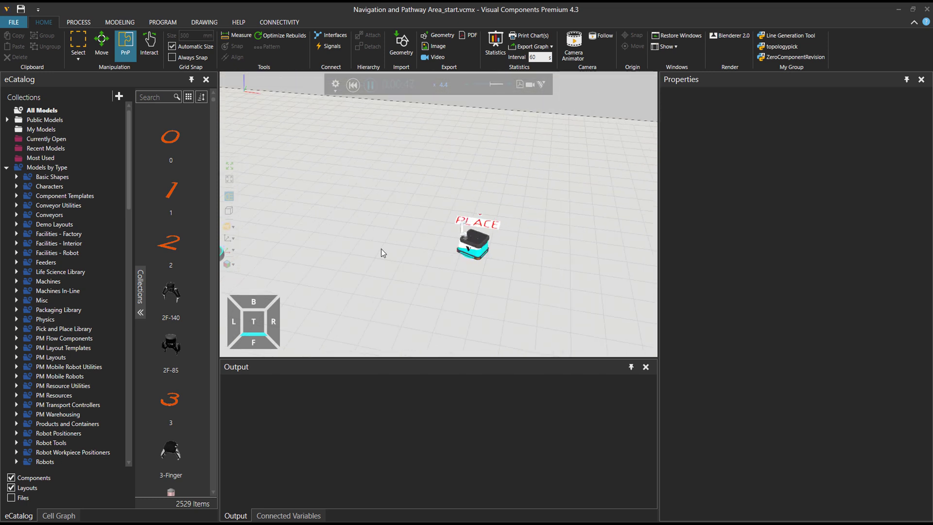
pyautogui.moveTo(435, 237); pyautogui.dragTo(533, 218, button='right')
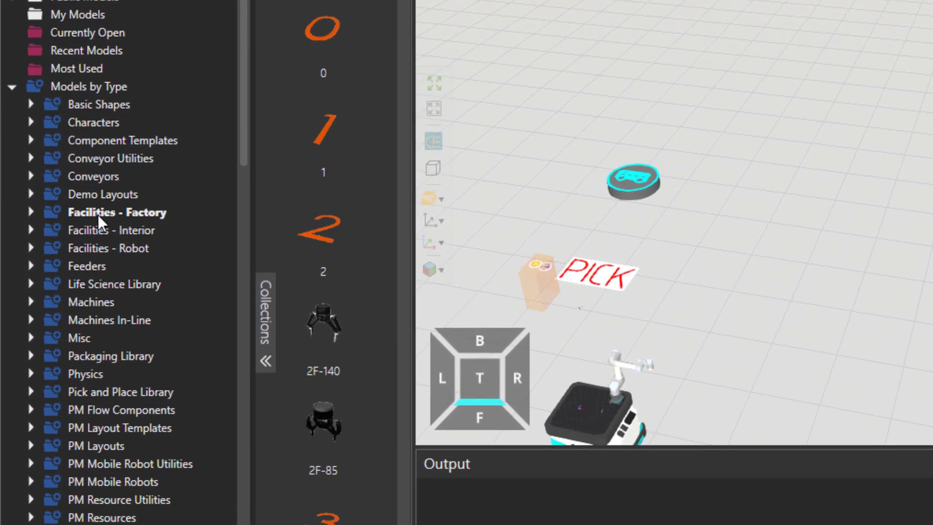
# Step: Add a Wall from the Factory facilities catalog with WallLength 1500*4 (6000 mm)
pyautogui.click(98, 215)
pyautogui.scroll(-3, 386, 319)
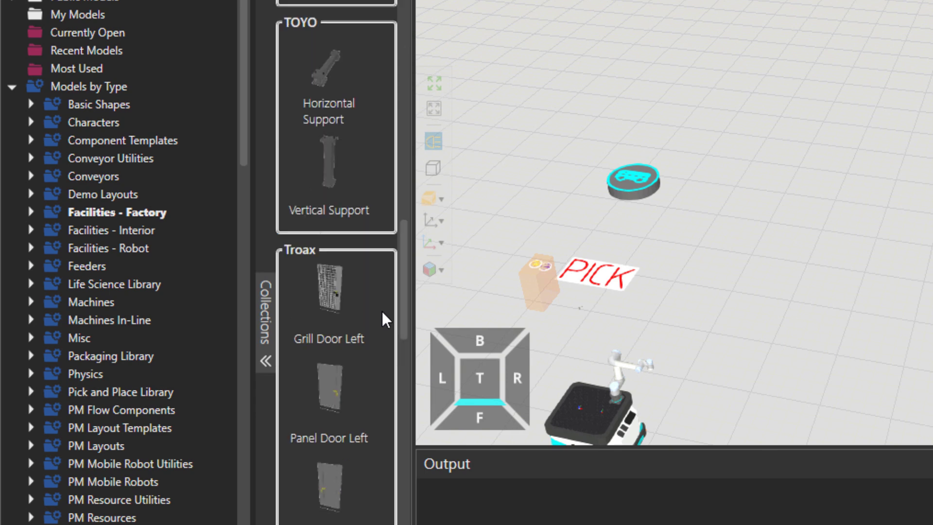
pyautogui.scroll(-4, 385, 319)
pyautogui.scroll(-4, 385, 318)
pyautogui.scroll(-1, 386, 319)
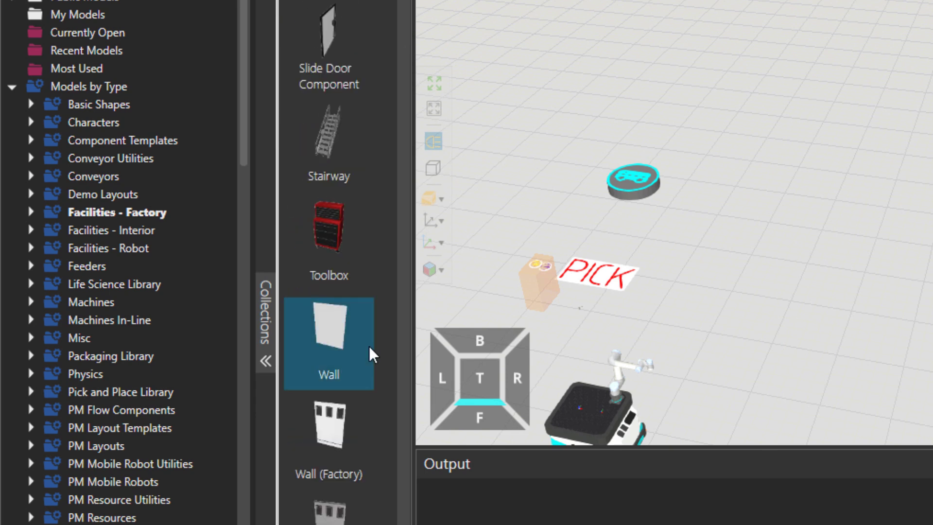
pyautogui.moveTo(324, 355); pyautogui.dragTo(870, 198)
pyautogui.write('1500*4')
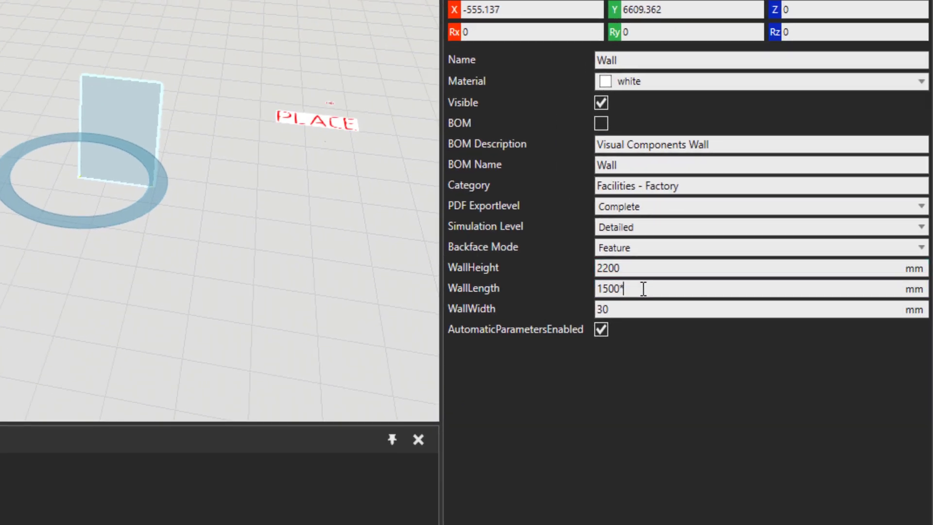
pyautogui.press('Return')
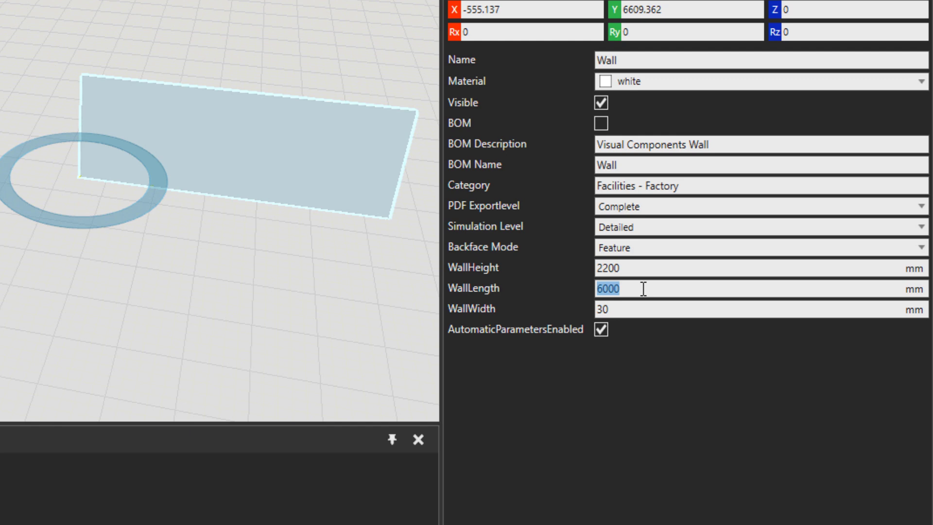
# Step: Rotate the wall -45° about Z and move it between PICK and PLACE
pyautogui.moveTo(178, 186); pyautogui.dragTo(145, 248)
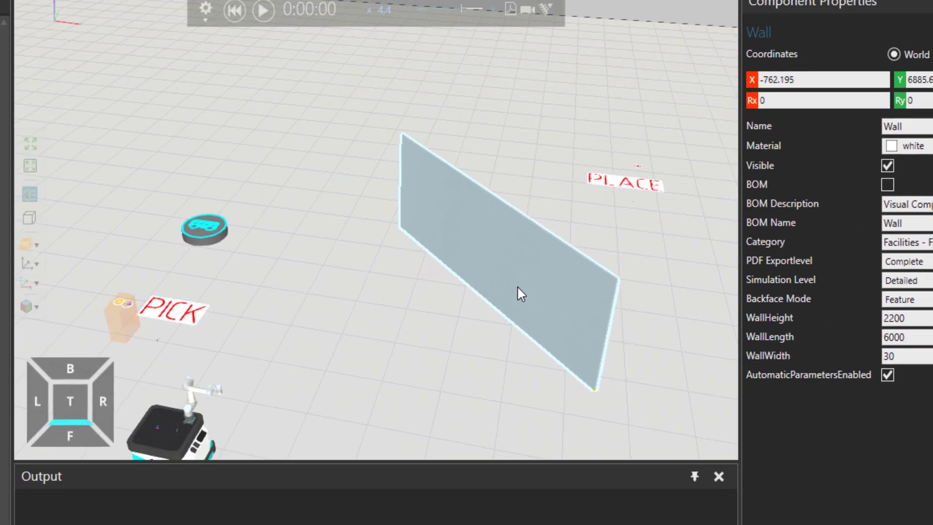
pyautogui.moveTo(517, 285); pyautogui.dragTo(485, 207)
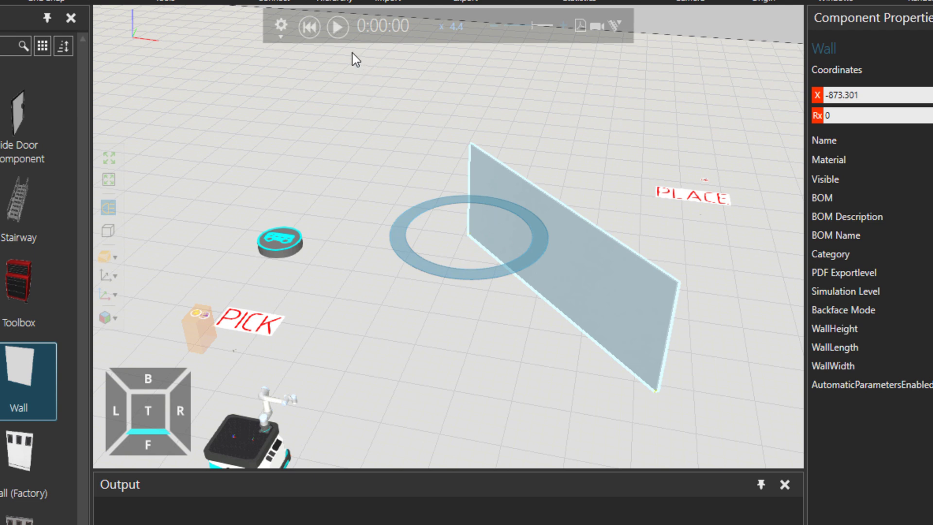
# Step: Run the simulation with the wall present, then select the Mobile Robot Transport Controller
pyautogui.click(338, 28)
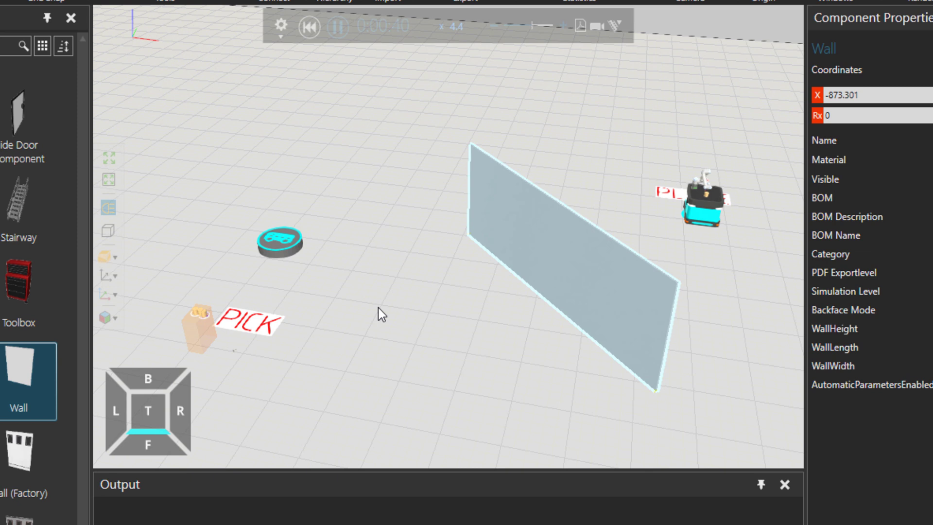
pyautogui.click(282, 240)
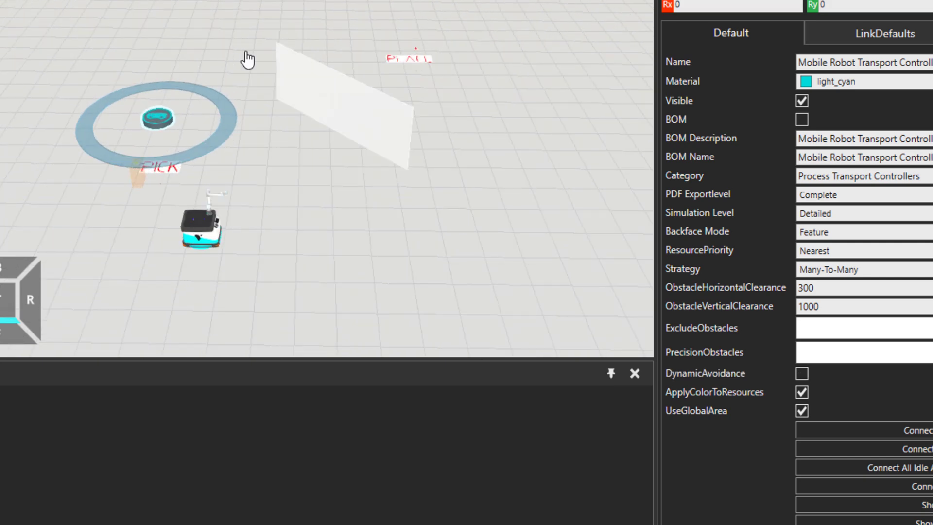
pyautogui.moveTo(249, 59); pyautogui.dragTo(290, 57, button='middle')
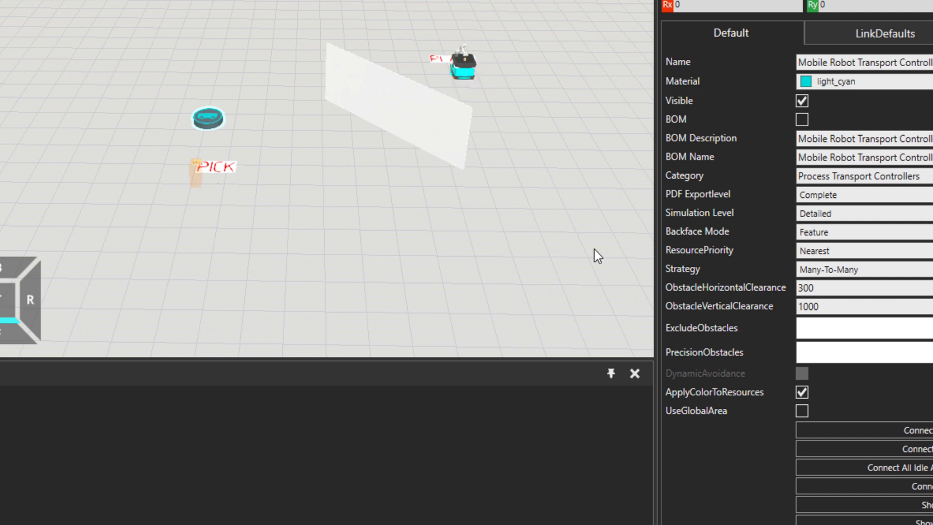
pyautogui.click(802, 410)
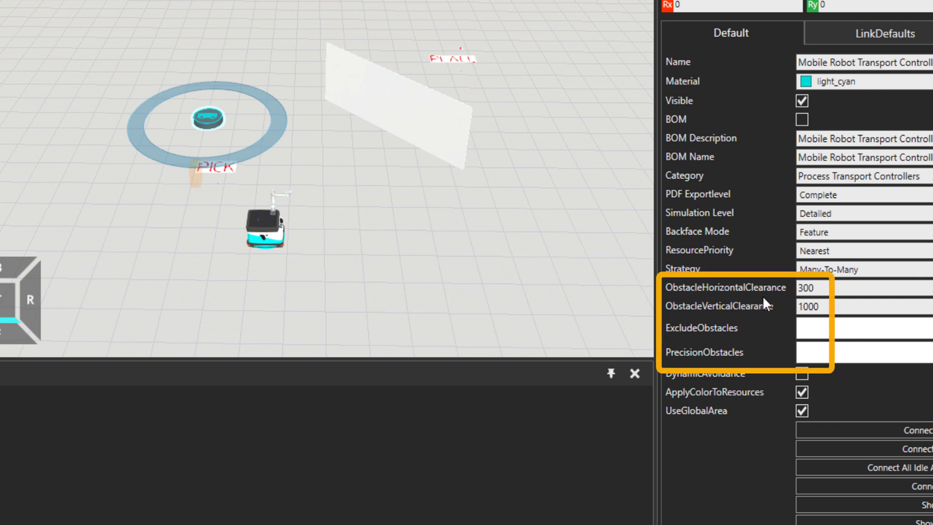
pyautogui.doubleClick(804, 287)
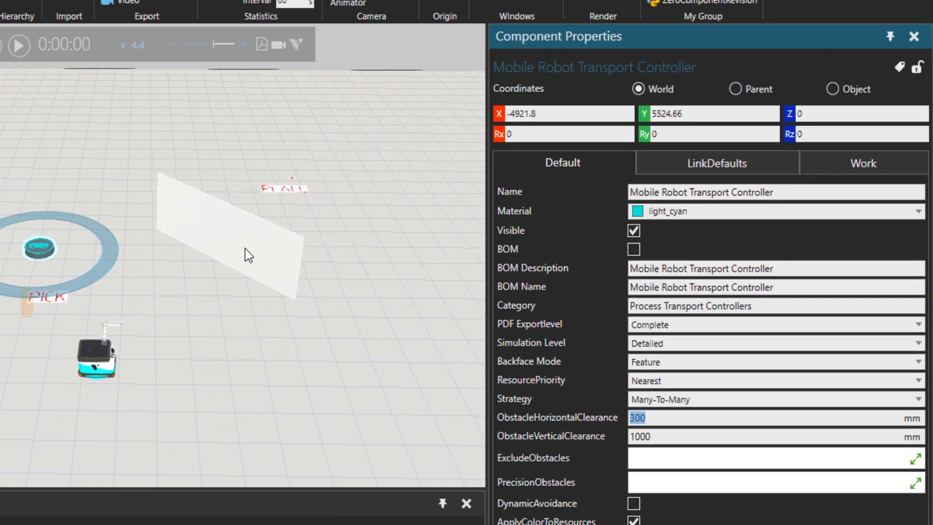
pyautogui.scroll(3, 245, 249)
# Step: Tilt the wall with Rx 90 and raise it to Z 2000 mm as an overhead panel
pyautogui.click(250, 269)
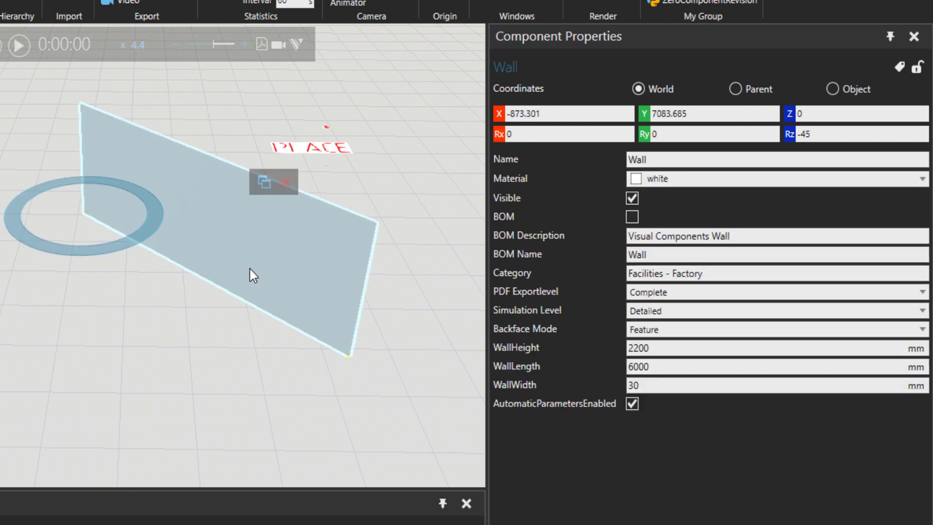
pyautogui.doubleClick(531, 134)
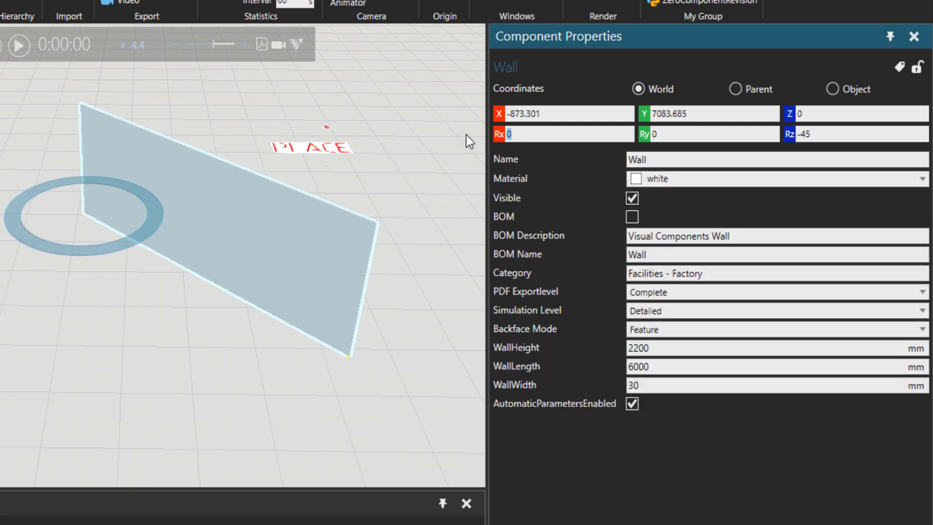
pyautogui.write('90')
pyautogui.press('Return')
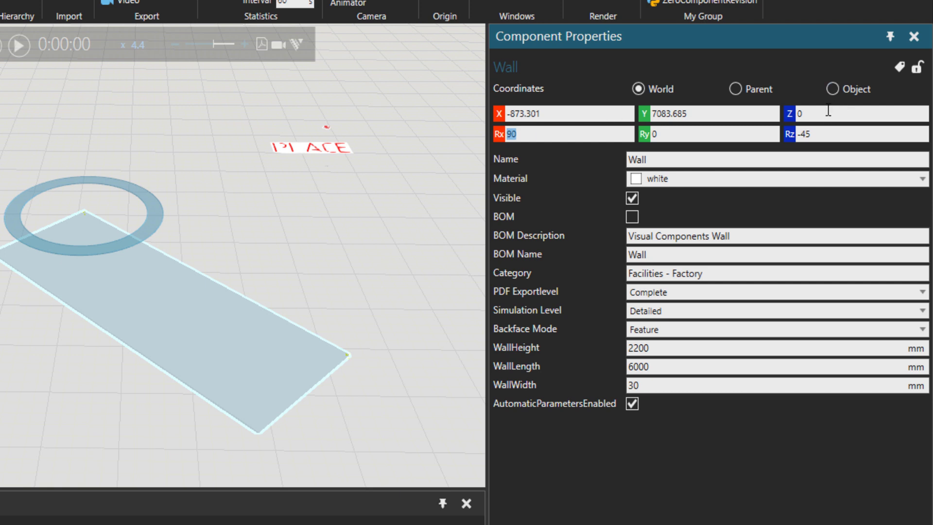
pyautogui.doubleClick(803, 114)
pyautogui.press('Return')
# Step: Orbit to inspect the raised panel during the run, then reset the simulation
pyautogui.moveTo(10, 219)
pyautogui.mouseDown(button='right')
pyautogui.moveTo(11, 280)
pyautogui.moveTo(196, 248)
pyautogui.mouseUp(button='right')
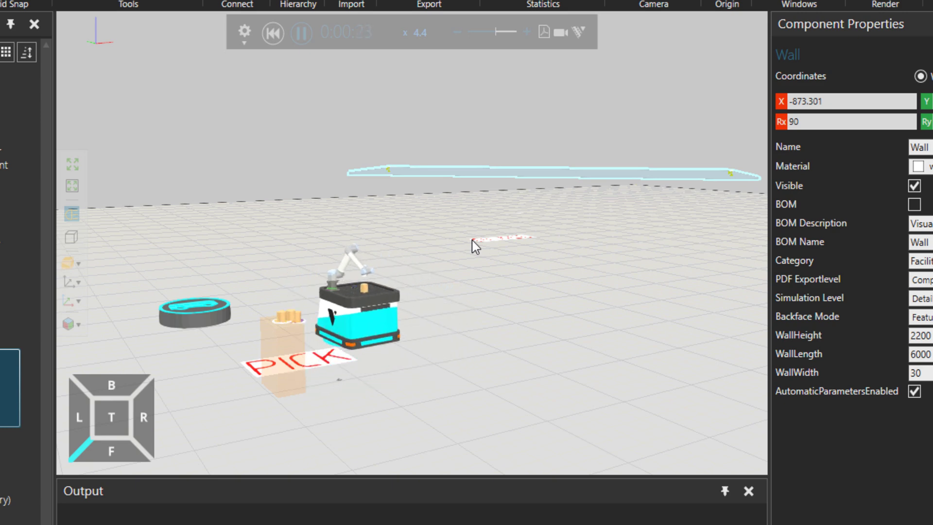
pyautogui.moveTo(388, 197); pyautogui.dragTo(436, 249, button='right')
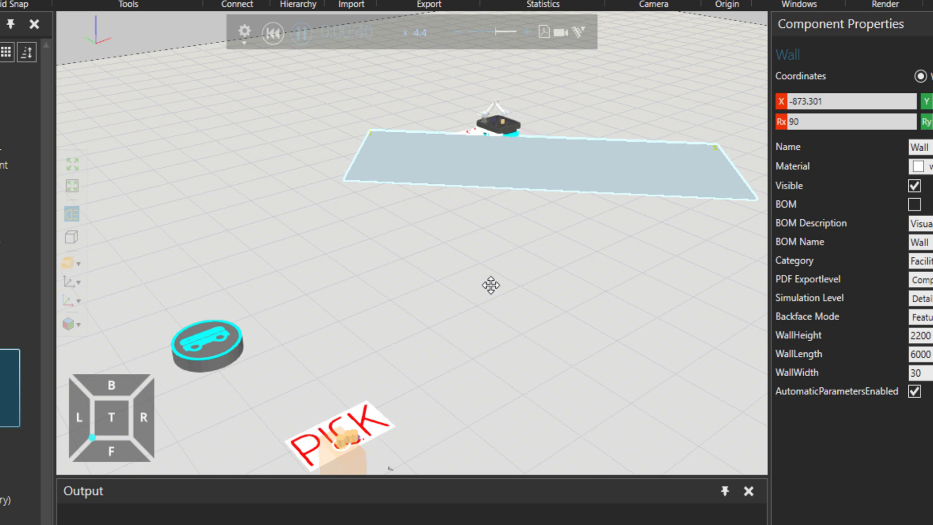
pyautogui.moveTo(504, 232); pyautogui.dragTo(481, 273, button='right')
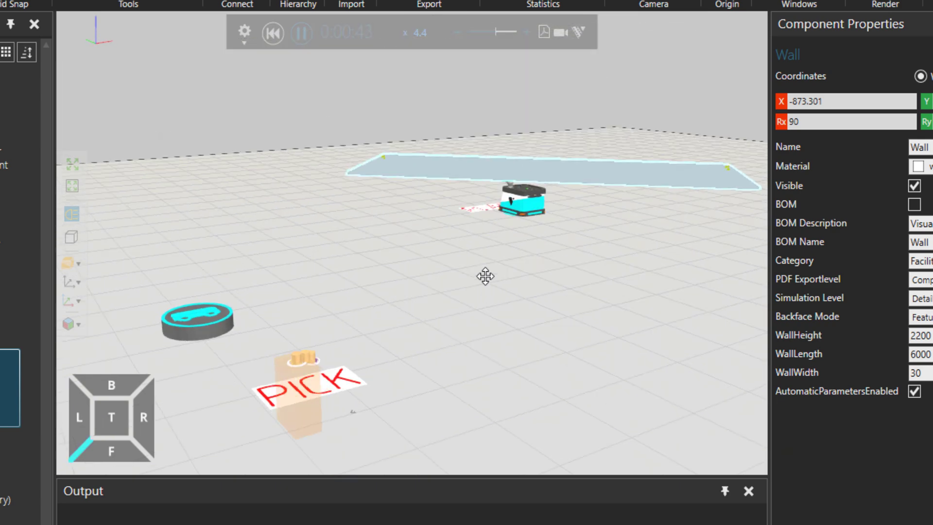
pyautogui.click(273, 32)
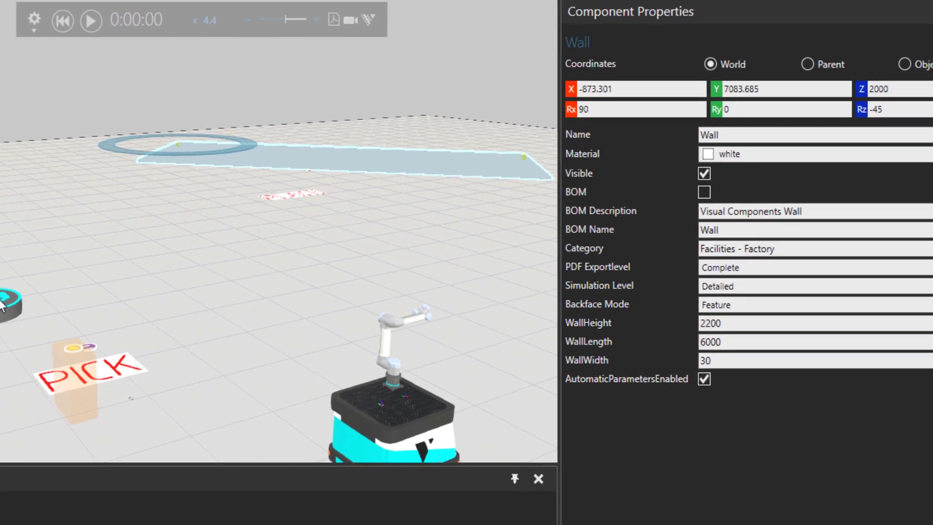
# Step: Set the transport controller's vertical obstacle clearance to 100 mm
pyautogui.click(6, 300)
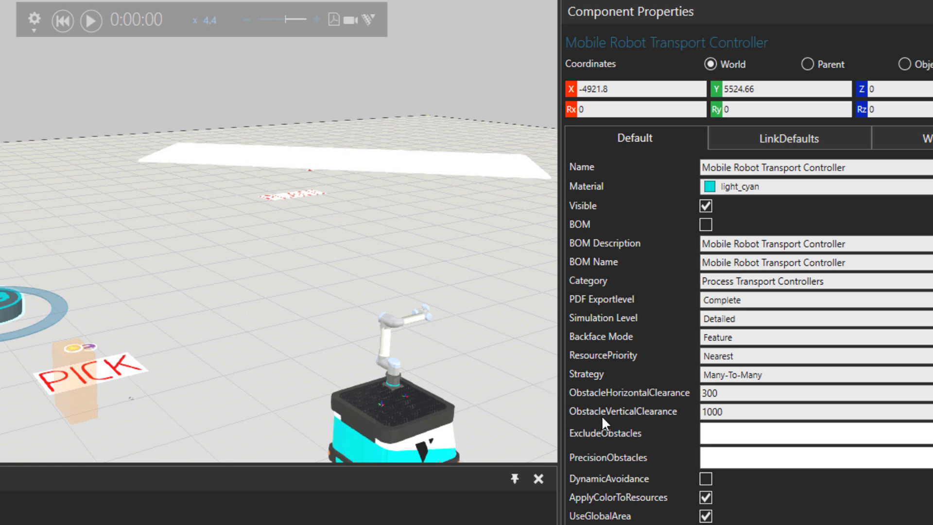
pyautogui.moveTo(733, 411); pyautogui.dragTo(675, 415)
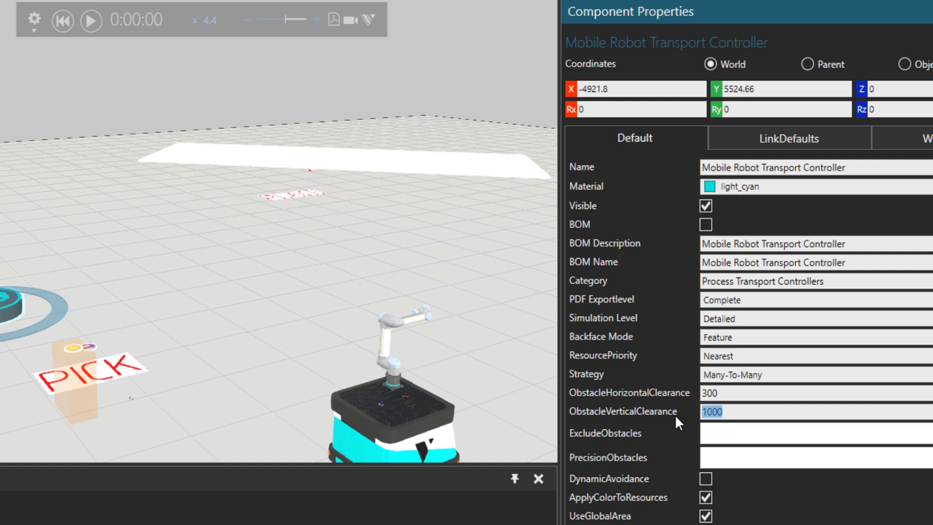
pyautogui.write('100')
pyautogui.press('Return')
# Step: Run the simulation so the robot passes beneath the panel, then reset it
pyautogui.click(91, 19)
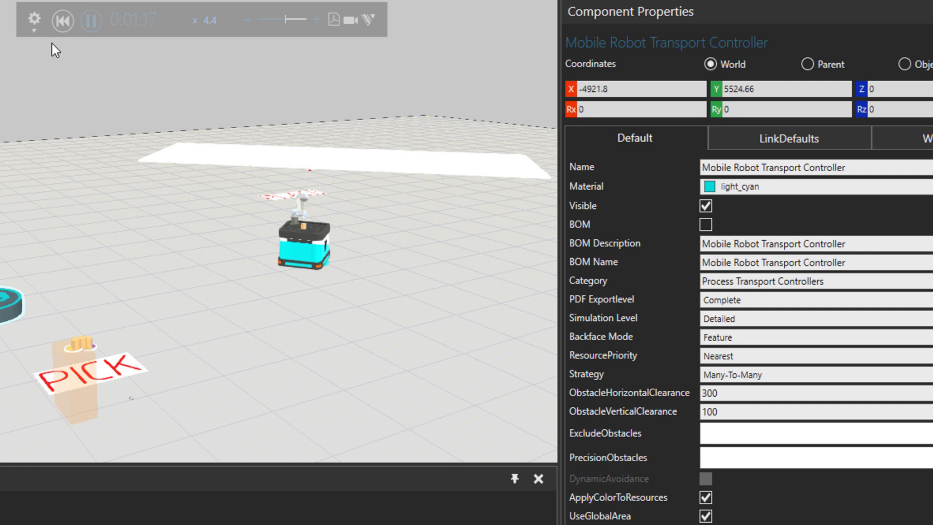
pyautogui.click(61, 22)
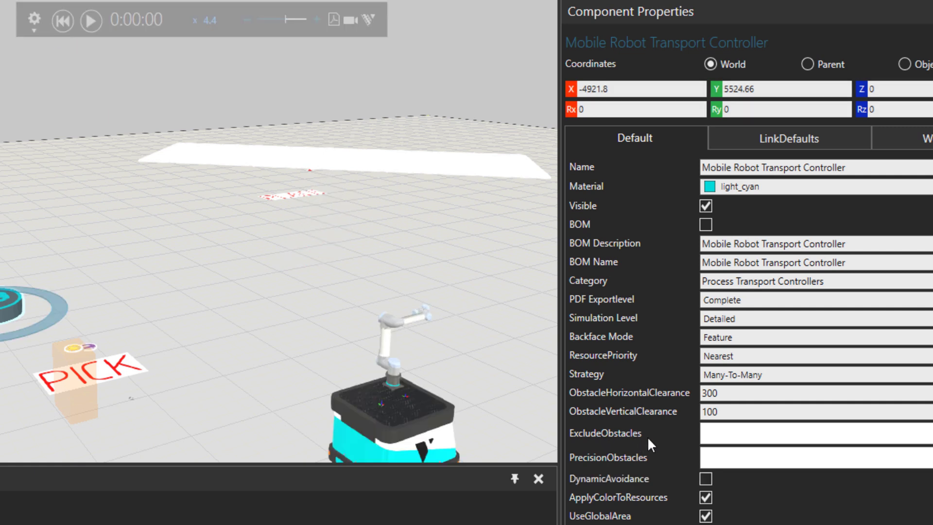
pyautogui.click(768, 437)
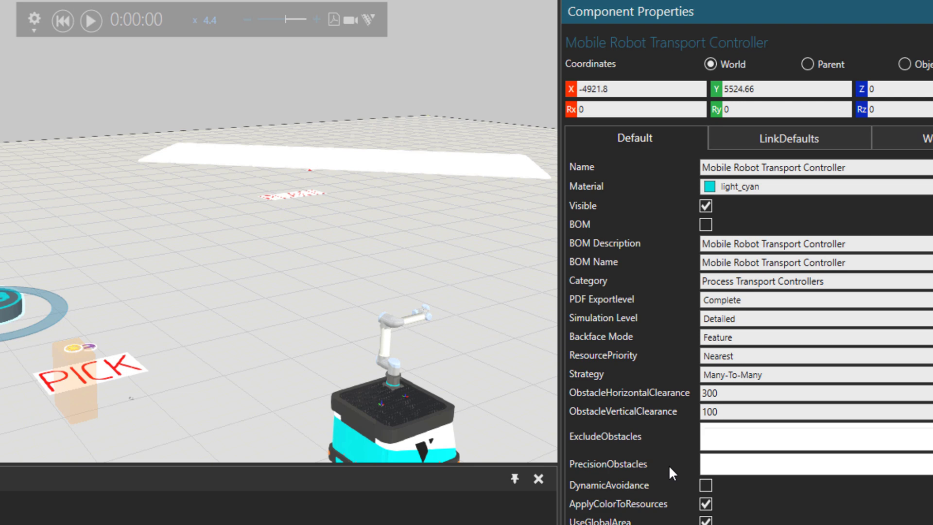
pyautogui.moveTo(444, 284)
pyautogui.mouseDown(button='right')
pyautogui.moveTo(439, 300)
pyautogui.moveTo(263, 299)
pyautogui.mouseUp(button='right')
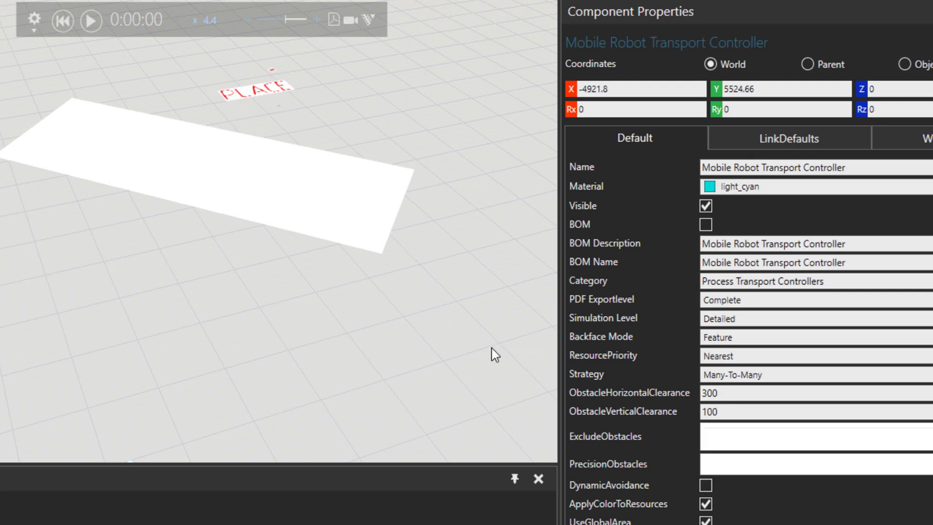
pyautogui.moveTo(341, 269); pyautogui.dragTo(396, 236, button='middle')
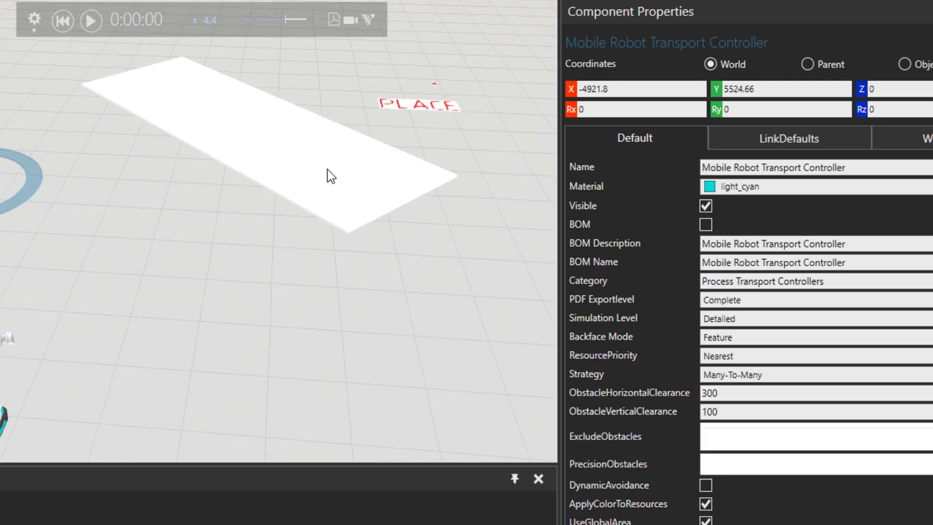
# Step: Delete the flat white wall from the layout
pyautogui.click(327, 170)
pyautogui.press('Delete')
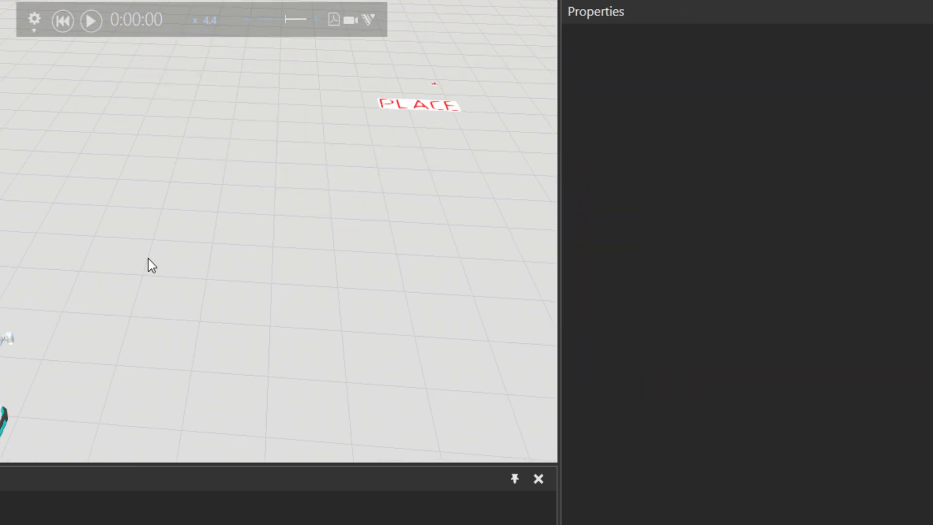
pyautogui.moveTo(148, 258); pyautogui.dragTo(212, 248, button='middle')
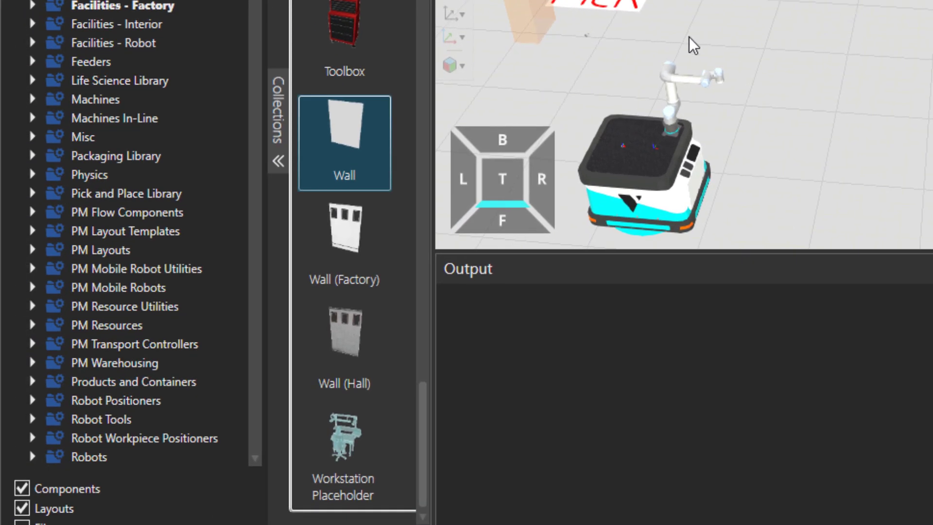
# Step: Add a Pathway Area from PM Resource Utilities and move it over the PICK region
pyautogui.click(162, 310)
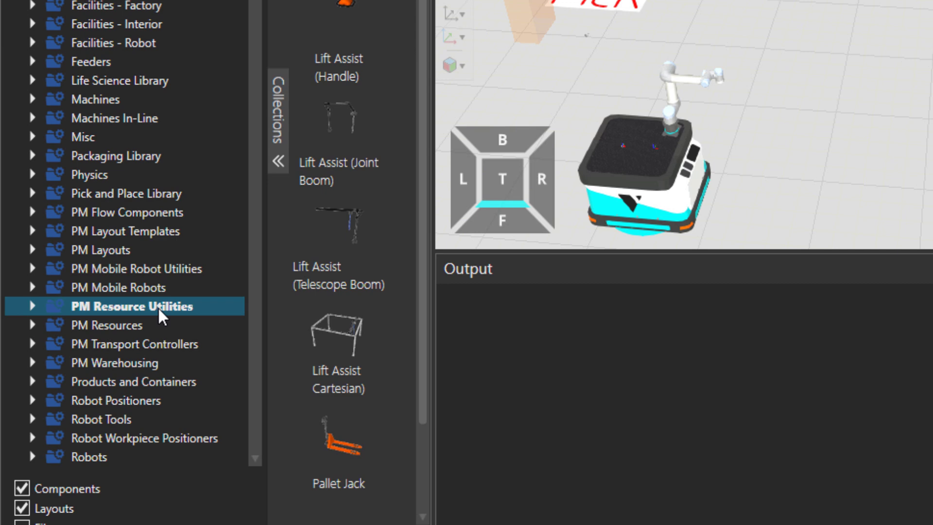
pyautogui.scroll(-2, 339, 291)
pyautogui.click(338, 459)
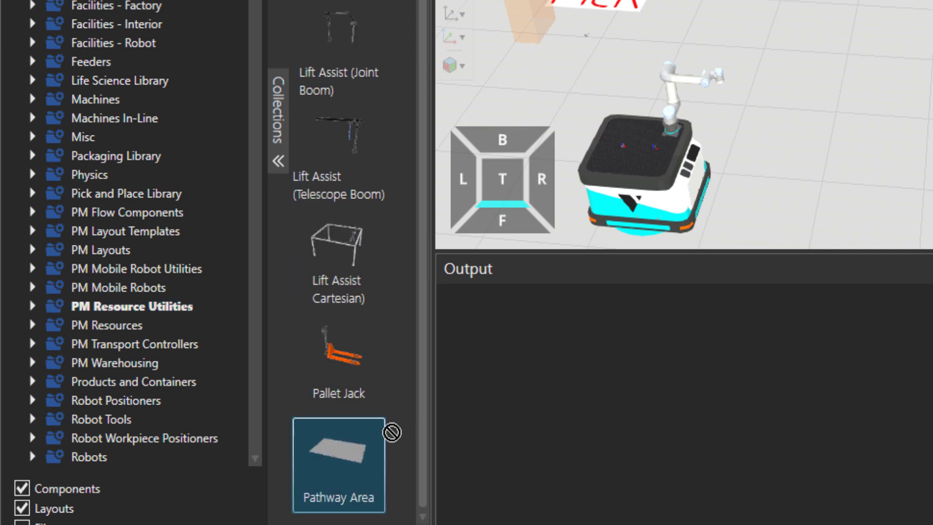
pyautogui.moveTo(392, 433); pyautogui.dragTo(719, 46)
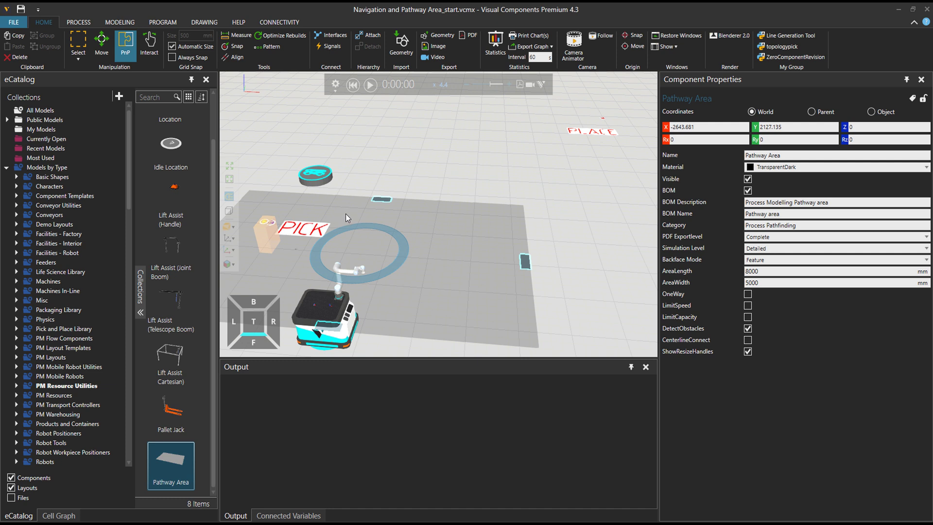
pyautogui.moveTo(346, 214); pyautogui.dragTo(449, 220)
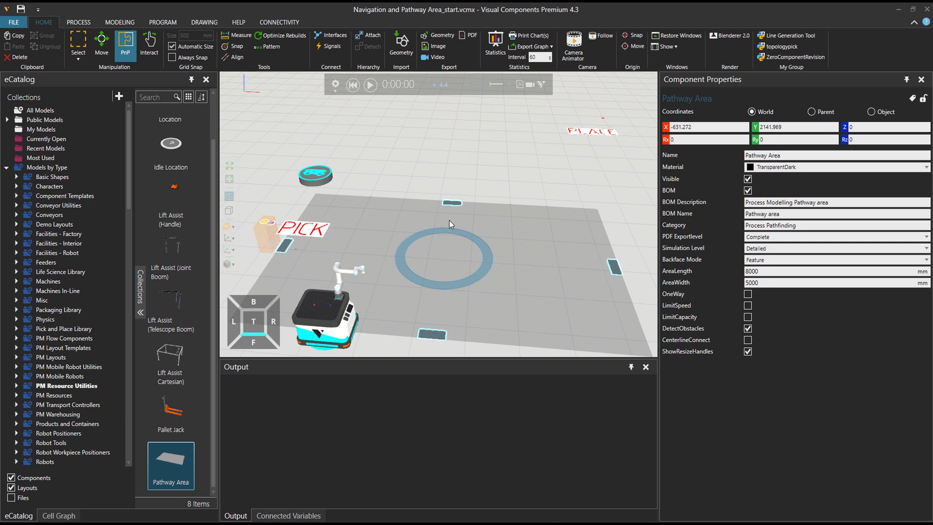
# Step: Narrow the pathway into a thin strip and paste copies, placing one near PLACE
pyautogui.moveTo(449, 203); pyautogui.dragTo(446, 240)
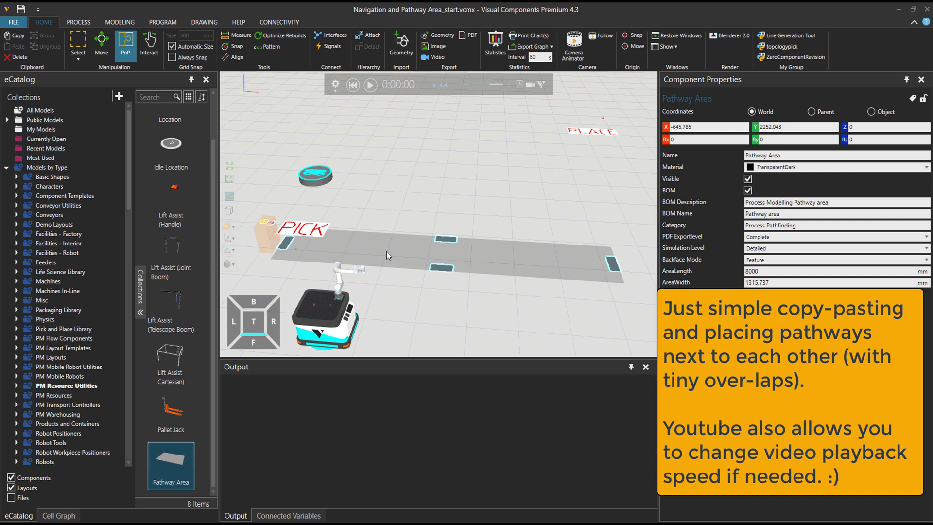
pyautogui.hotkey('ctrl', 'c')
pyautogui.hotkey('ctrl', 'v')
pyautogui.scroll(-5, 618, 254)
pyautogui.scroll(8, 415, 269)
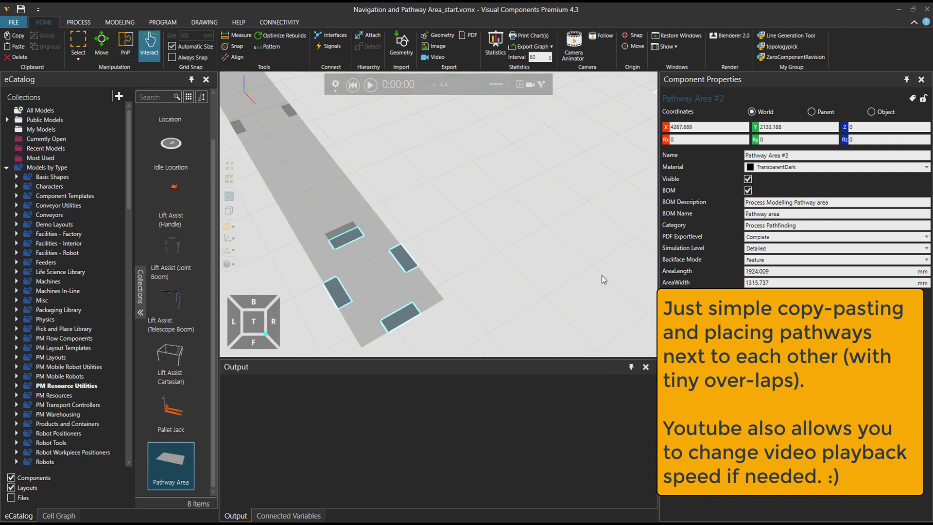
pyautogui.rightClick(399, 292)
pyautogui.click(408, 302)
pyautogui.hotkey('ctrl', 'v')
pyautogui.moveTo(412, 251); pyautogui.dragTo(613, 153)
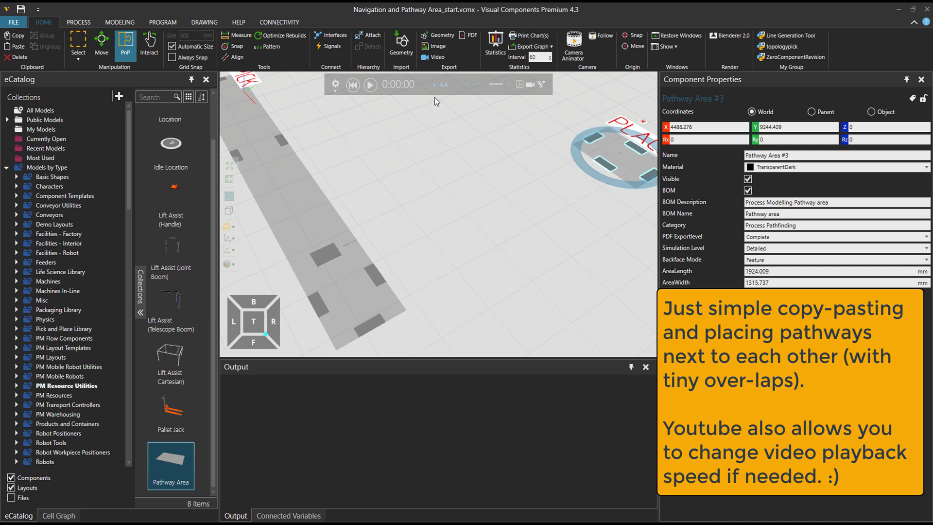
# Step: Paste a fourth strip, turn it 90° and stretch it to PLACE, then paste a fifth
pyautogui.hotkey('ctrl', 'v')
pyautogui.scroll(-4, 460, 250)
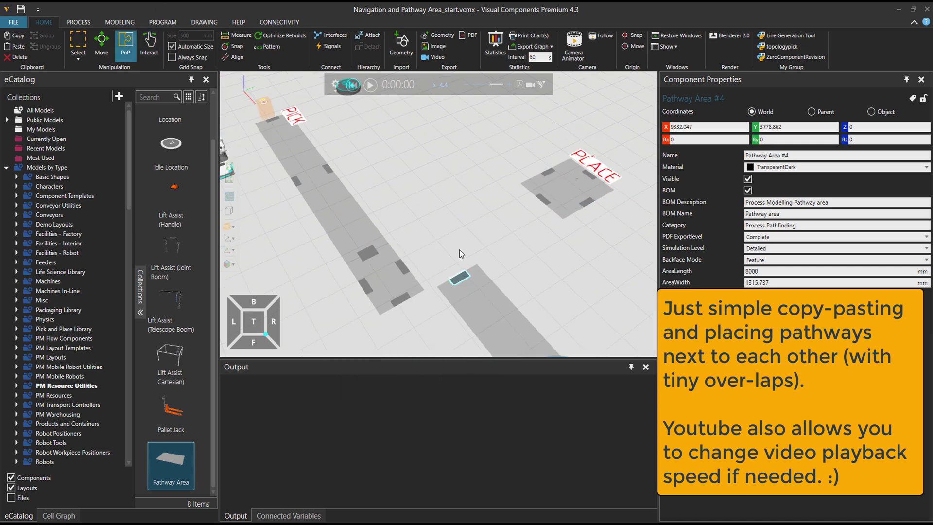
pyautogui.moveTo(460, 277); pyautogui.dragTo(437, 321)
pyautogui.moveTo(409, 263); pyautogui.dragTo(494, 228)
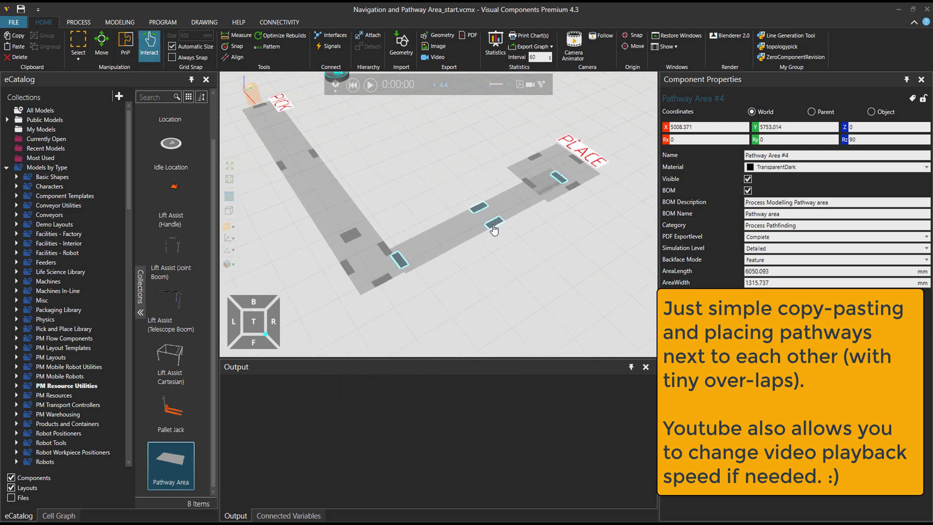
pyautogui.rightClick(510, 204)
pyautogui.click(525, 220)
pyautogui.scroll(-3, 476, 211)
pyautogui.hotkey('ctrl', 'v')
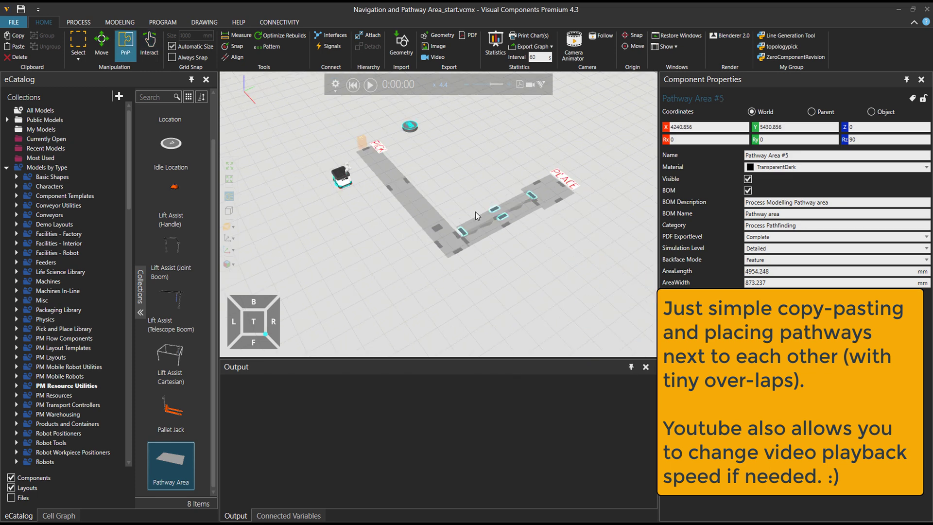
pyautogui.scroll(5, 459, 242)
# Step: Review the L-shaped pathway chain and select the long horizontal strip
pyautogui.click(544, 274)
pyautogui.scroll(3, 511, 219)
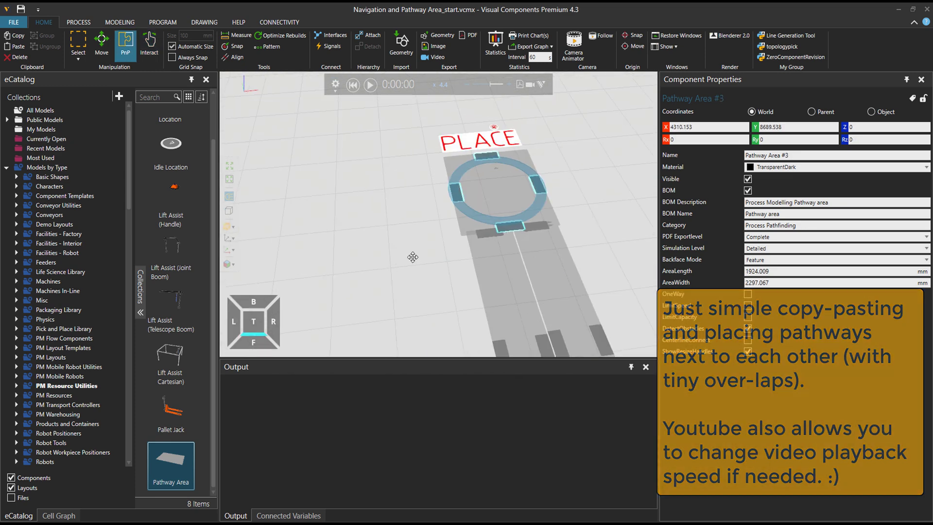
pyautogui.scroll(-5, 413, 258)
pyautogui.moveTo(412, 257); pyautogui.dragTo(487, 240, button='middle')
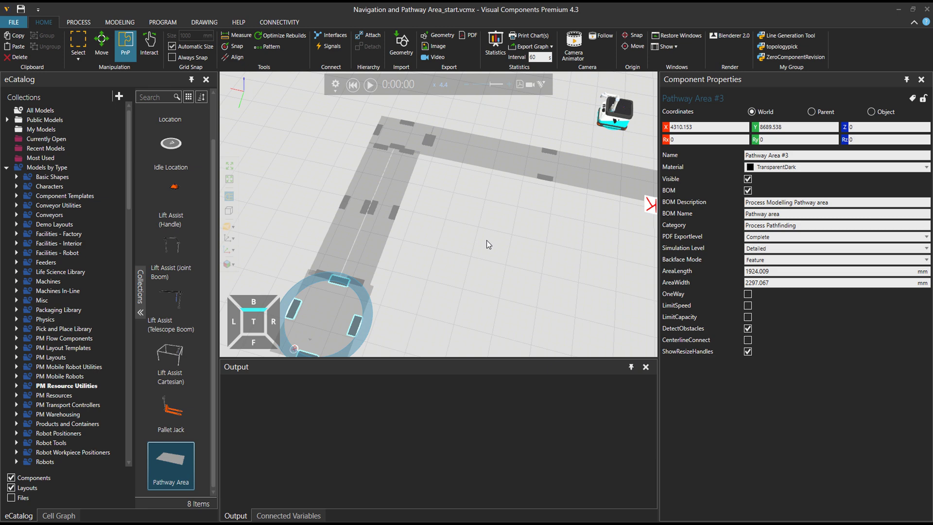
pyautogui.moveTo(486, 240)
pyautogui.mouseDown(button='right')
pyautogui.moveTo(407, 224)
pyautogui.moveTo(432, 245)
pyautogui.mouseUp(button='right')
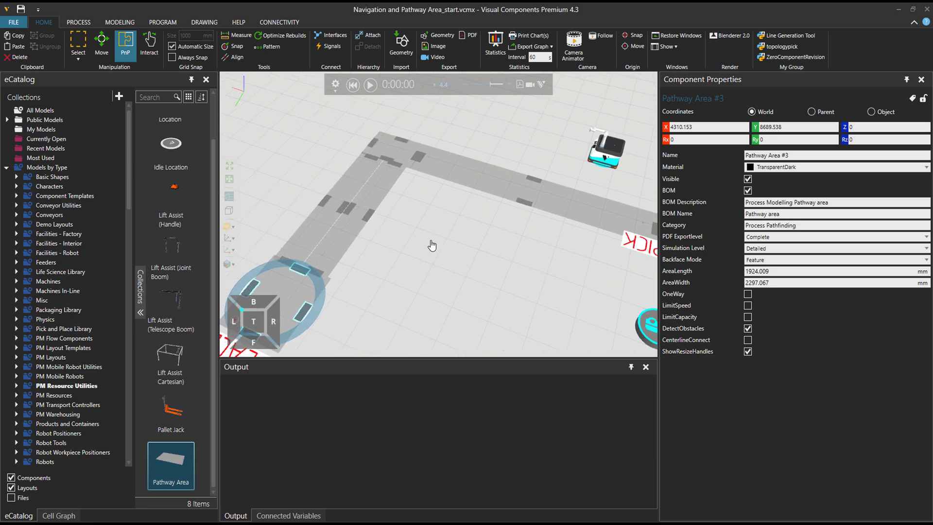
pyautogui.moveTo(504, 216); pyautogui.dragTo(474, 218, button='right')
pyautogui.click(471, 215)
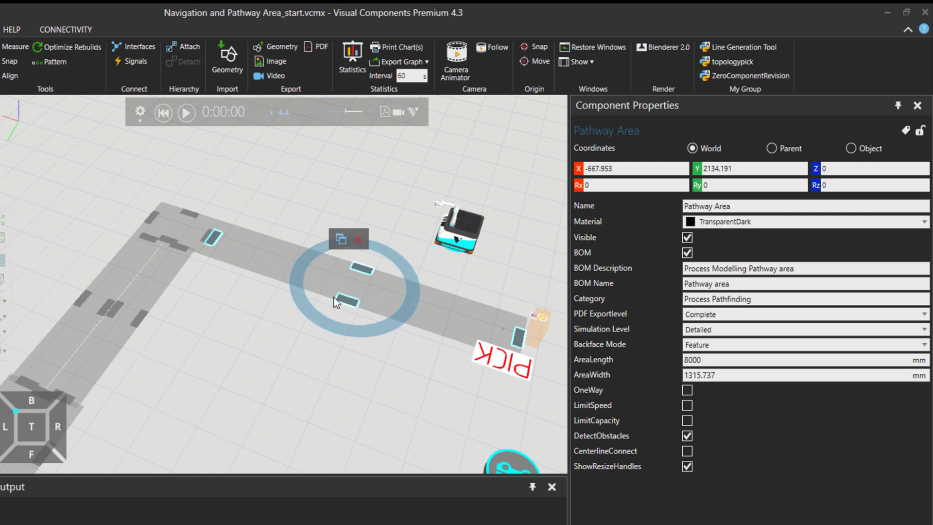
# Step: Enable LimitCapacity with Capacity 1 on the corner piece Pathway Area #2
pyautogui.click(182, 219)
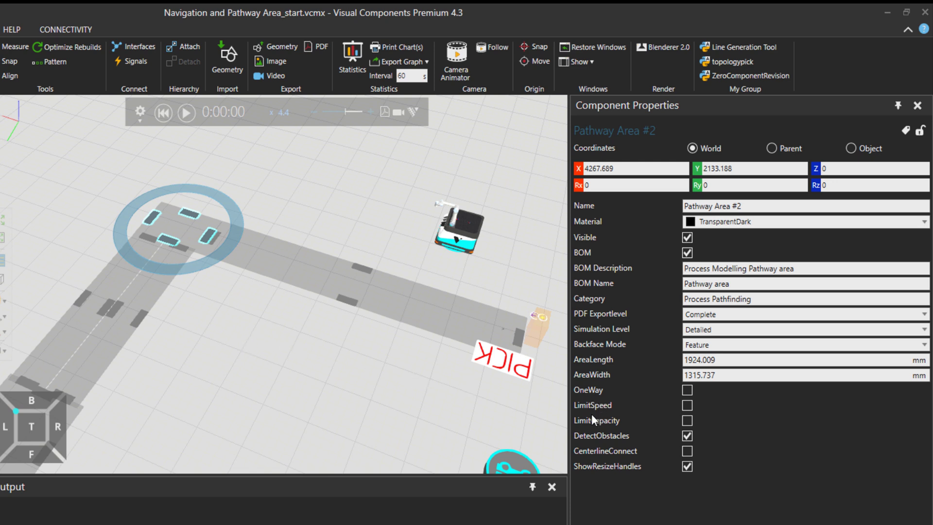
pyautogui.click(686, 422)
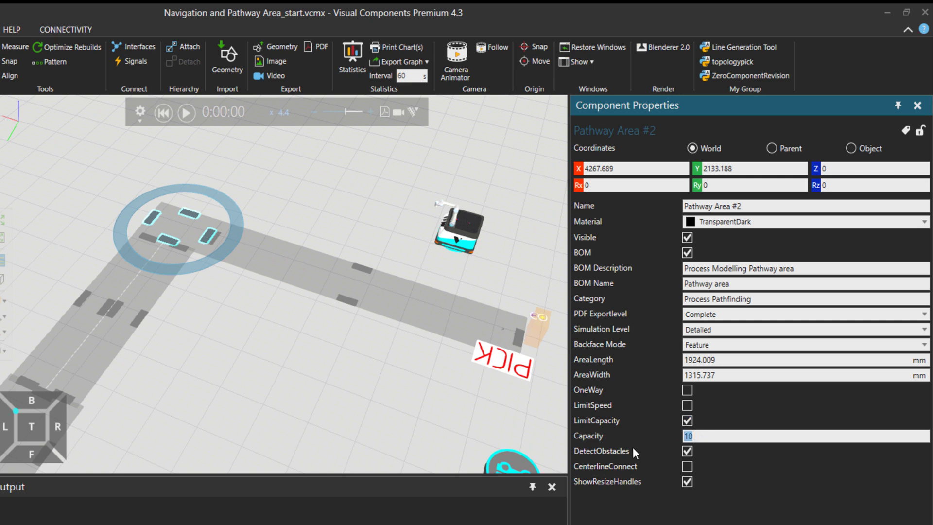
pyautogui.write('1')
pyautogui.click(328, 335)
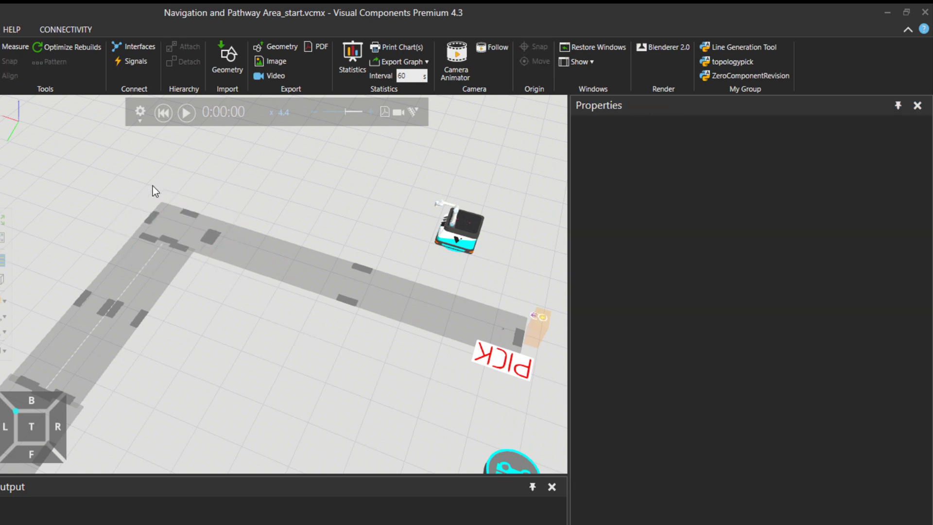
pyautogui.moveTo(152, 204); pyautogui.dragTo(374, 309, button='right')
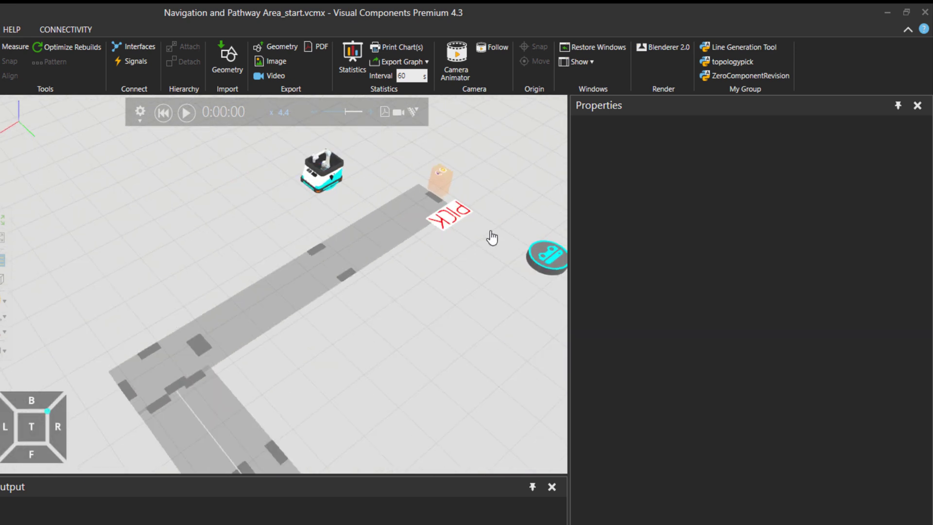
pyautogui.click(265, 347)
pyautogui.scroll(3, 264, 346)
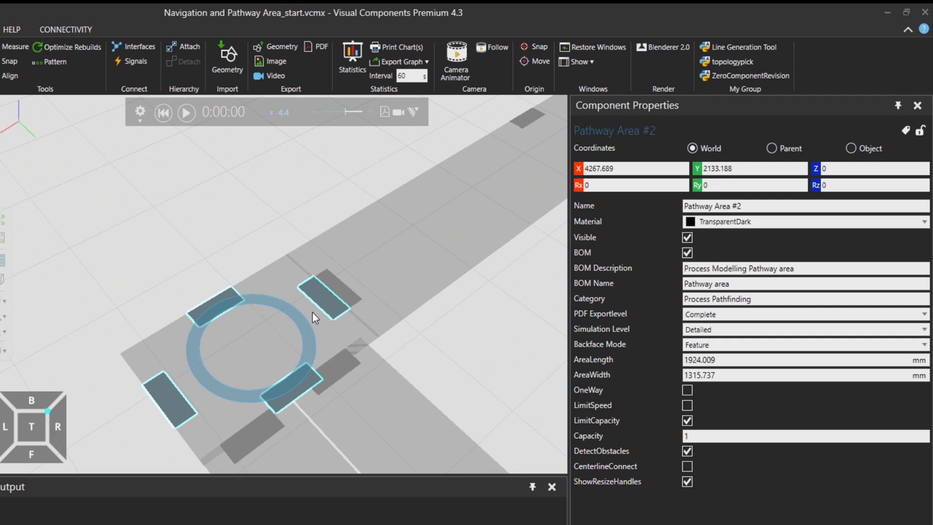
pyautogui.scroll(-5, 313, 313)
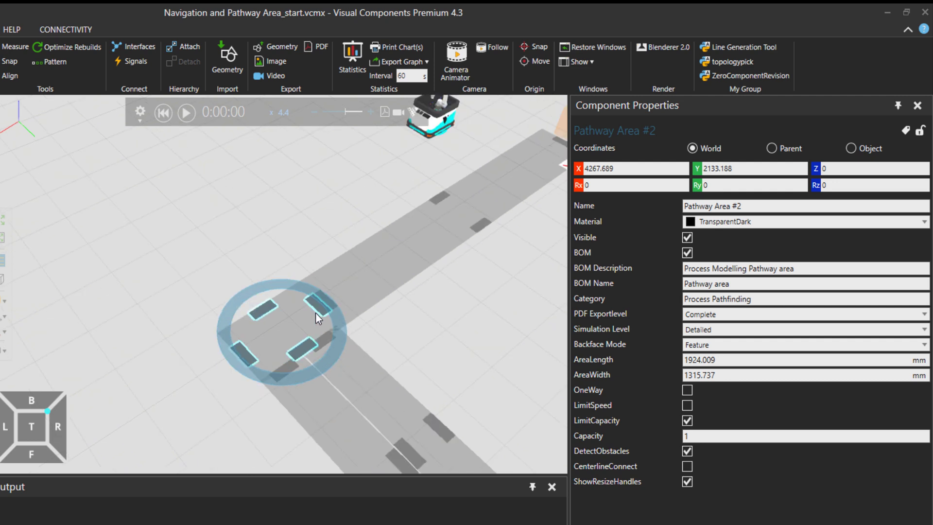
# Step: Make the long Pathway Area #4 a one-way strip
pyautogui.moveTo(316, 313); pyautogui.dragTo(333, 196, button='right')
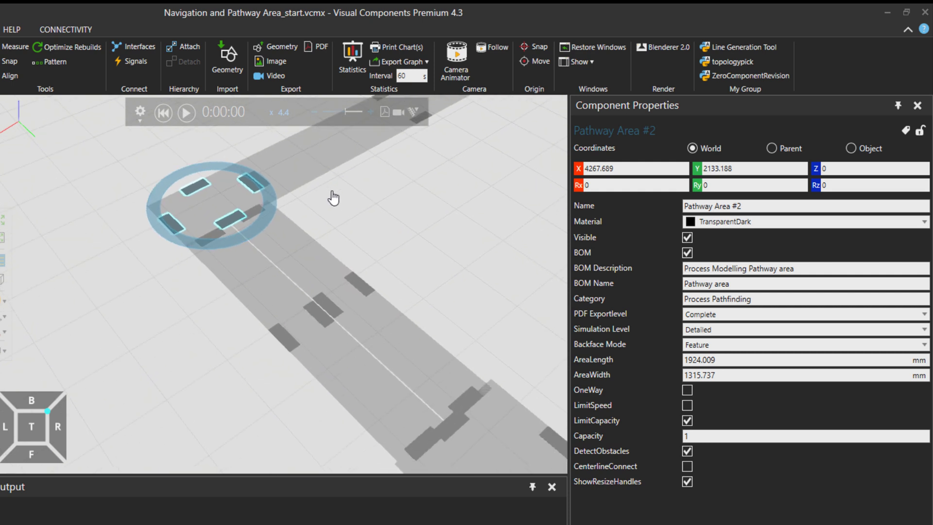
pyautogui.click(291, 343)
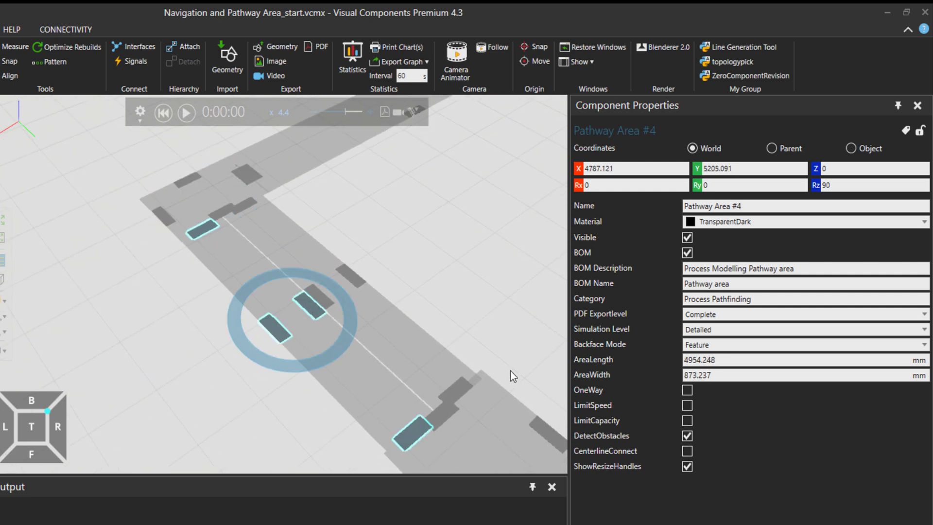
pyautogui.click(687, 392)
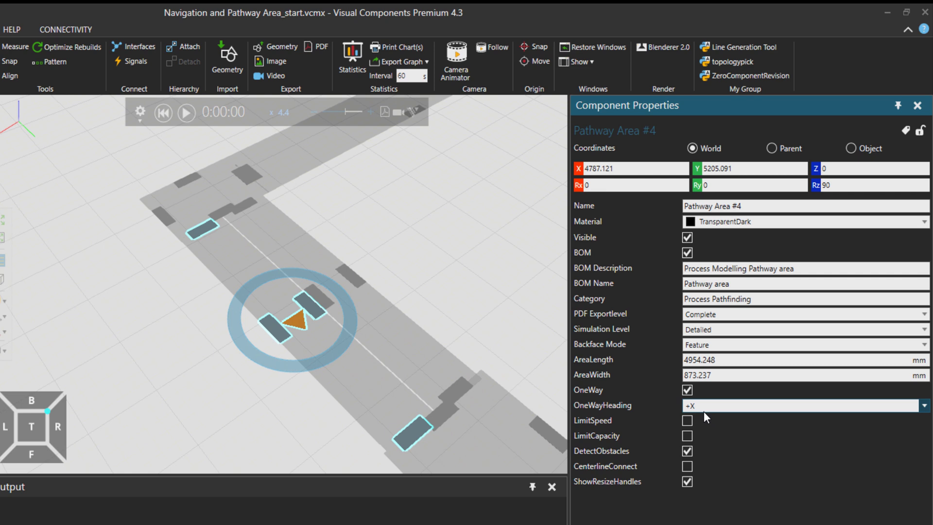
# Step: Set Pathway Area #5's OneWayHeading to -X and nudge it into place
pyautogui.click(373, 318)
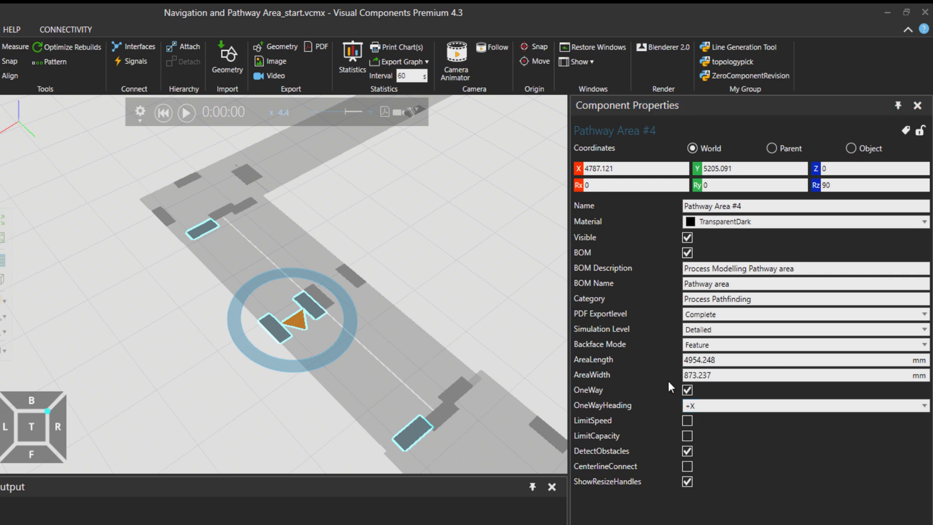
pyautogui.click(711, 405)
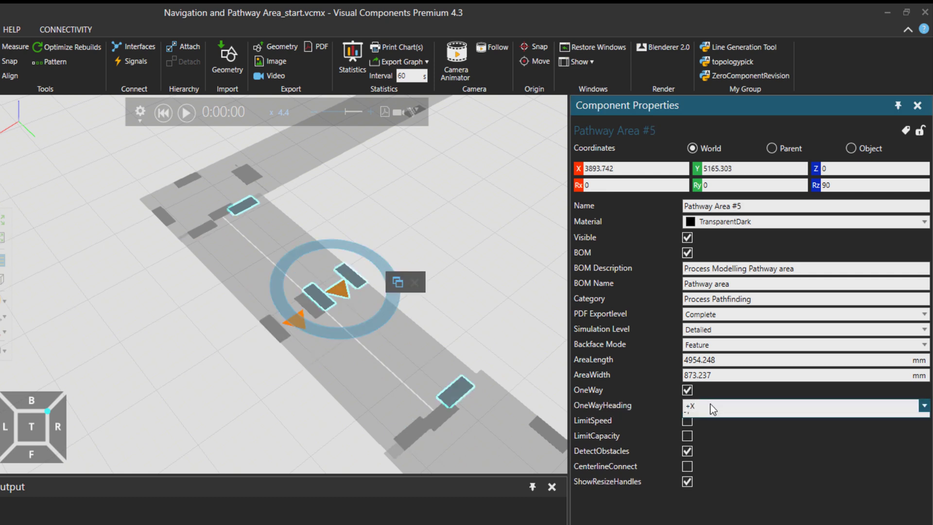
pyautogui.click(717, 439)
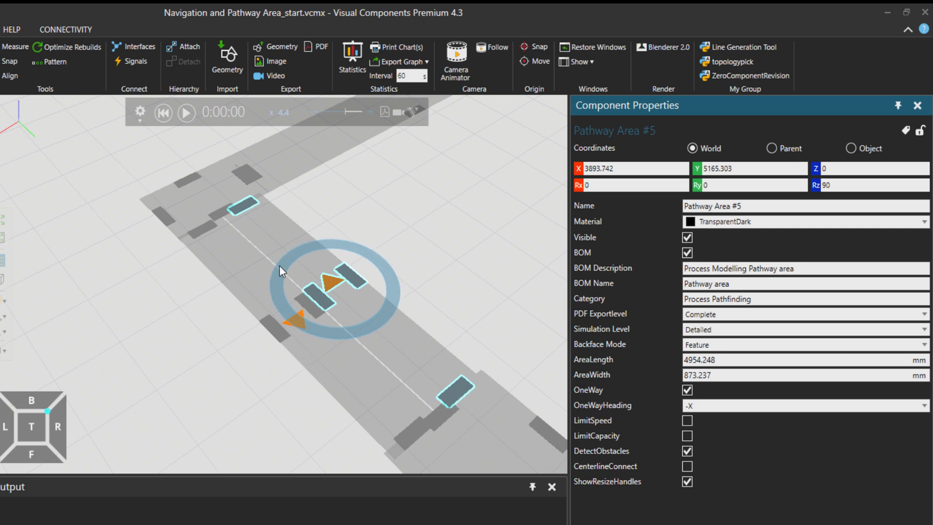
pyautogui.scroll(6, 228, 199)
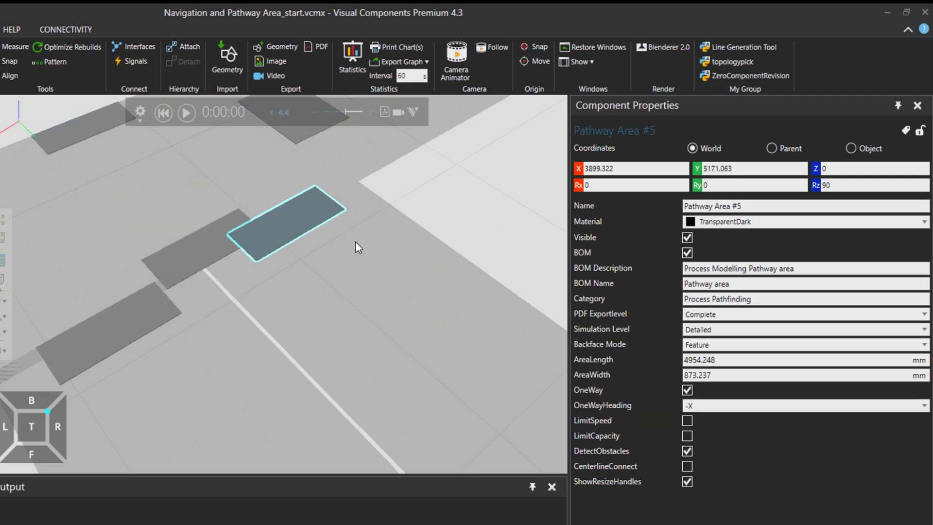
pyautogui.moveTo(356, 245); pyautogui.dragTo(363, 244)
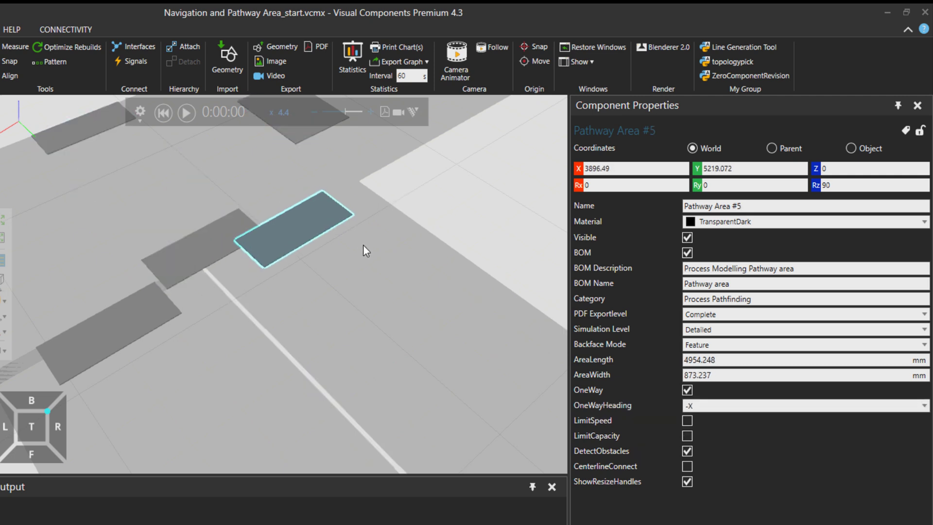
pyautogui.scroll(-6, 363, 245)
pyautogui.scroll(-4, 378, 420)
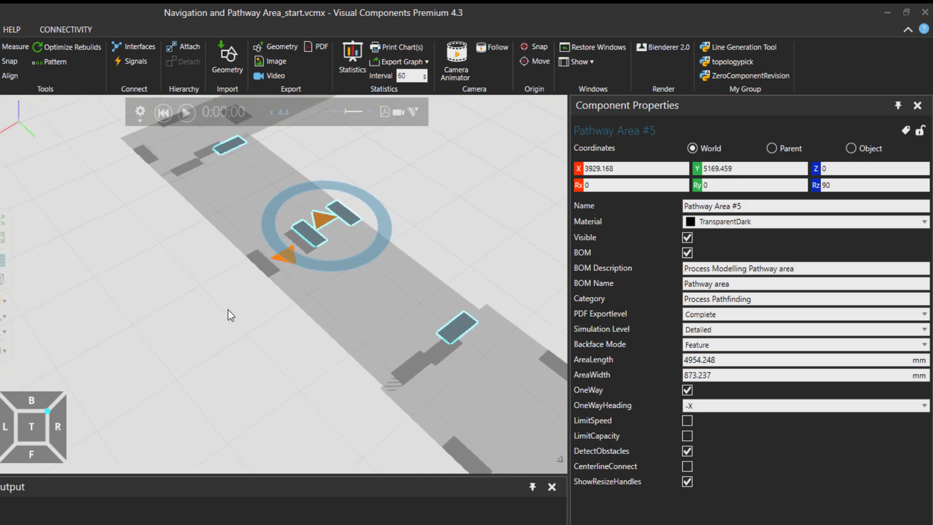
pyautogui.moveTo(228, 310); pyautogui.dragTo(365, 312, button='right')
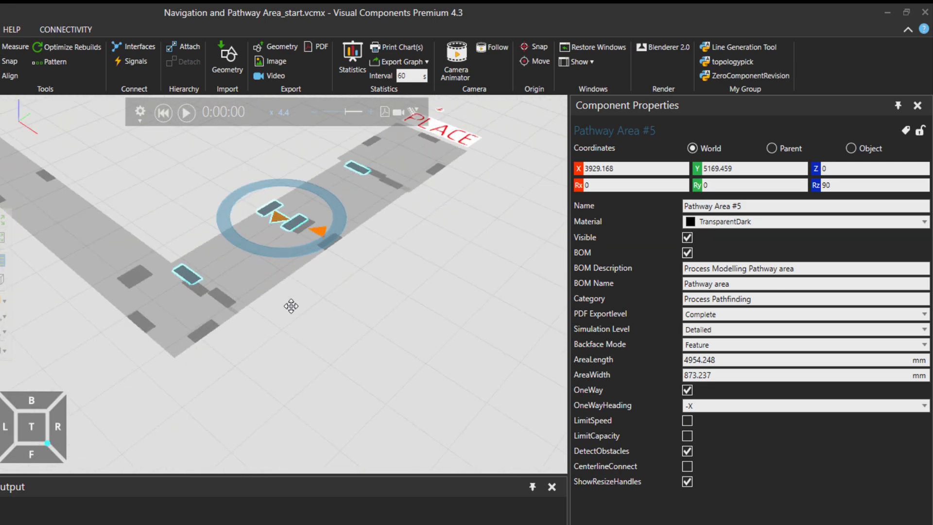
# Step: Enable LimitCapacity with Capacity 1 on Pathway Area #3 at PLACE
pyautogui.click(403, 218)
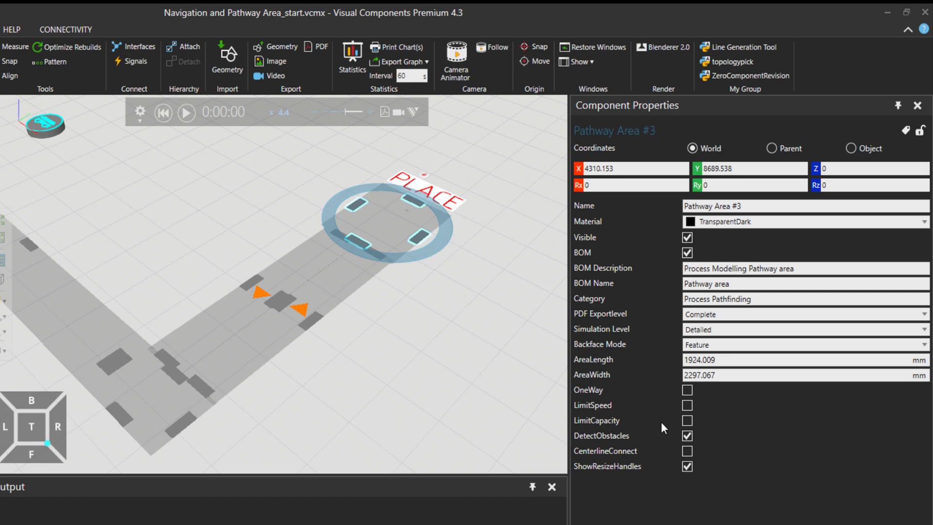
pyautogui.click(687, 421)
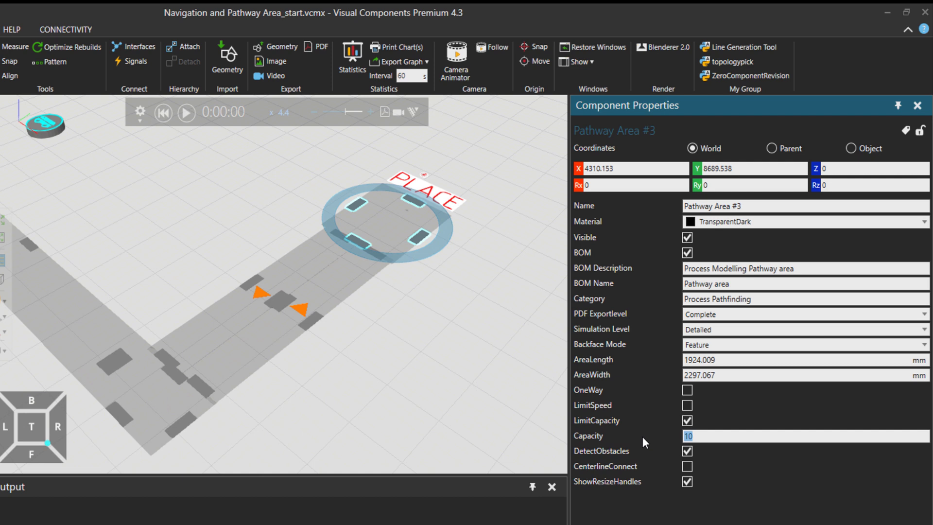
pyautogui.write('1')
pyautogui.scroll(4, 350, 246)
pyautogui.scroll(4, 351, 246)
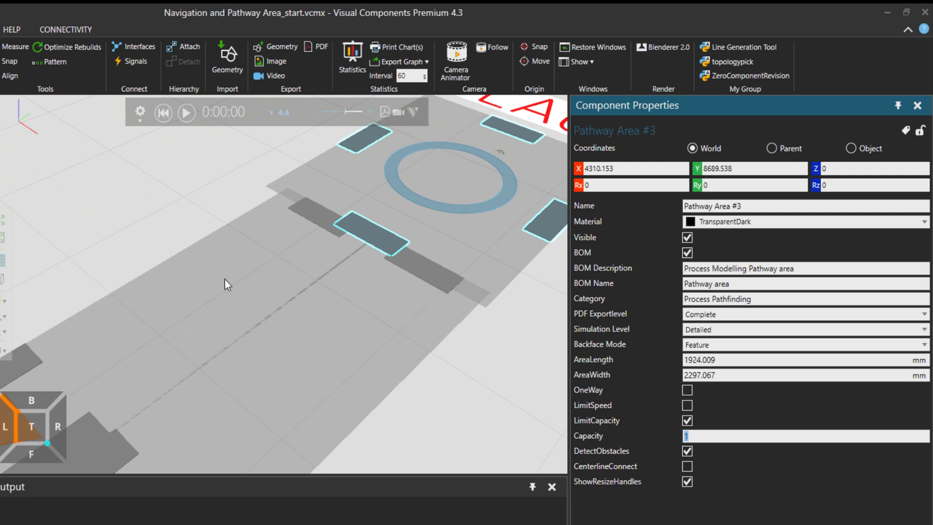
pyautogui.scroll(-5, 163, 314)
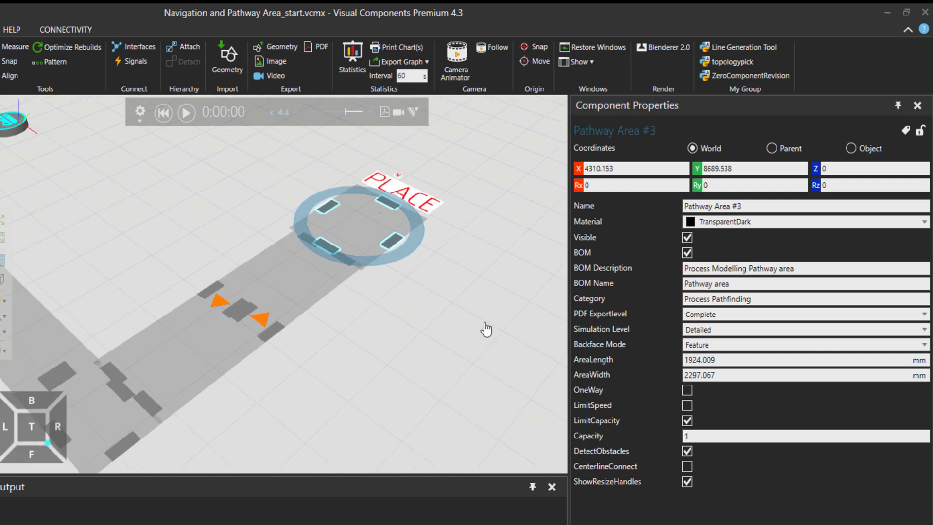
pyautogui.moveTo(403, 389); pyautogui.dragTo(540, 329, button='right')
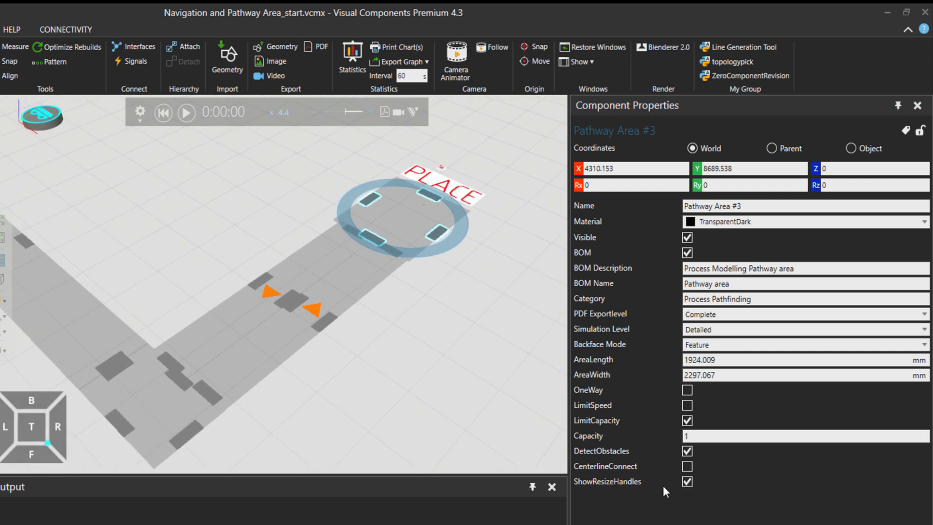
# Step: Toggle ShowResizeHandles off and back on for the PLACE area
pyautogui.click(688, 482)
pyautogui.scroll(5, 430, 239)
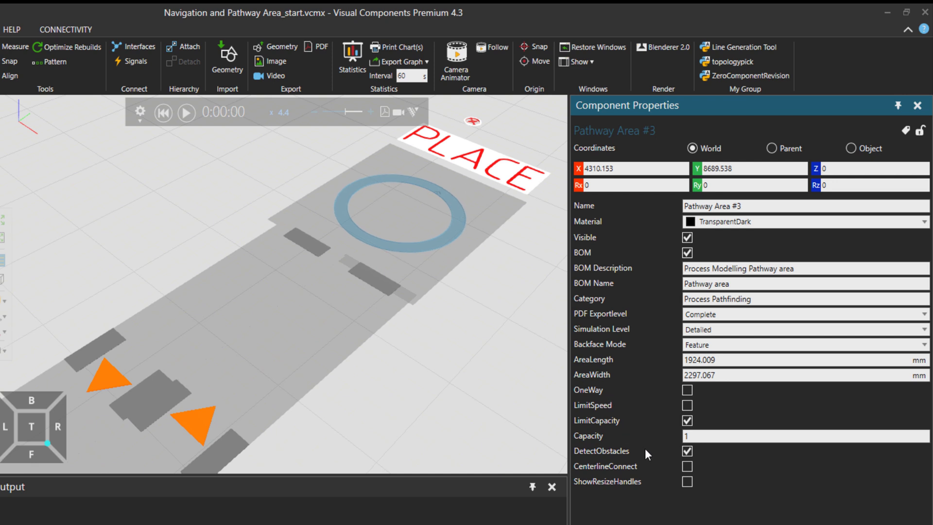
pyautogui.click(686, 483)
pyautogui.scroll(-5, 395, 336)
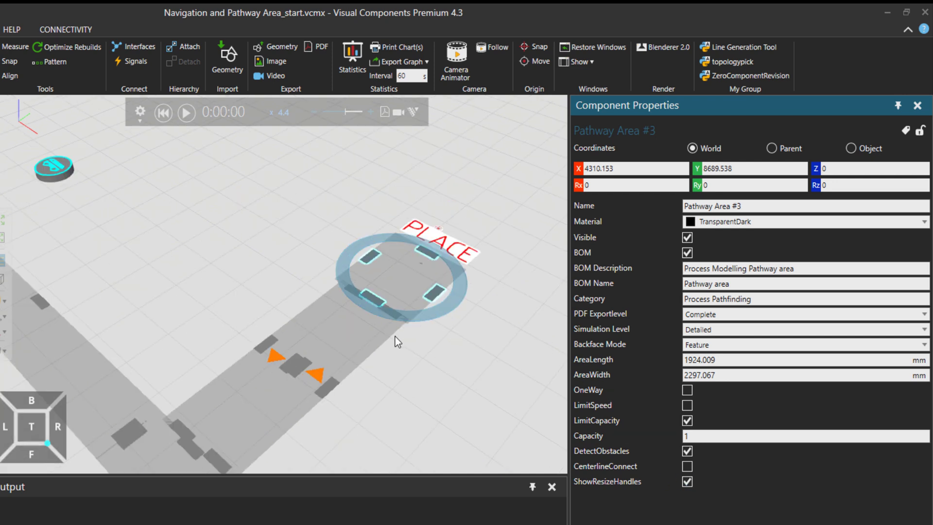
pyautogui.moveTo(395, 336)
pyautogui.mouseDown(button='right')
pyautogui.moveTo(316, 240)
pyautogui.moveTo(304, 274)
pyautogui.mouseUp(button='right')
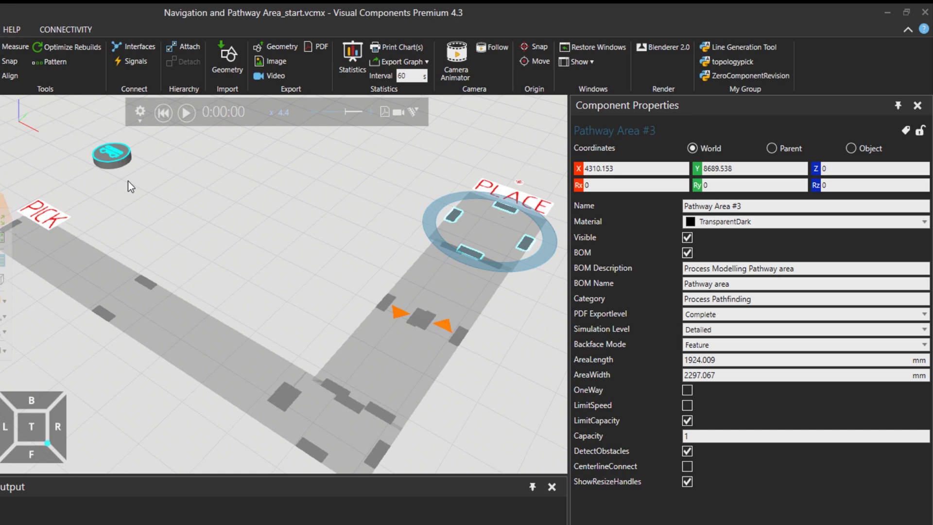
# Step: Connect every pathway area to the transport controller and display its navigation mesh
pyautogui.click(120, 160)
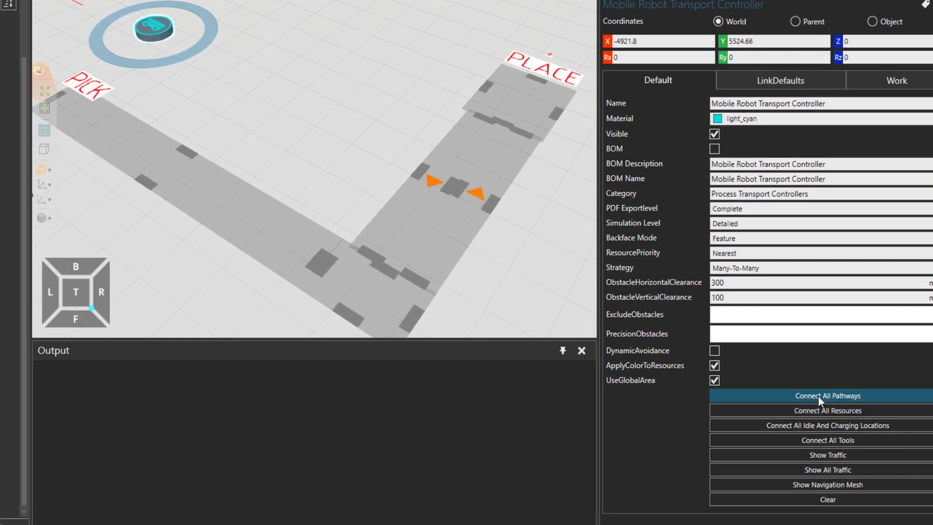
pyautogui.click(849, 396)
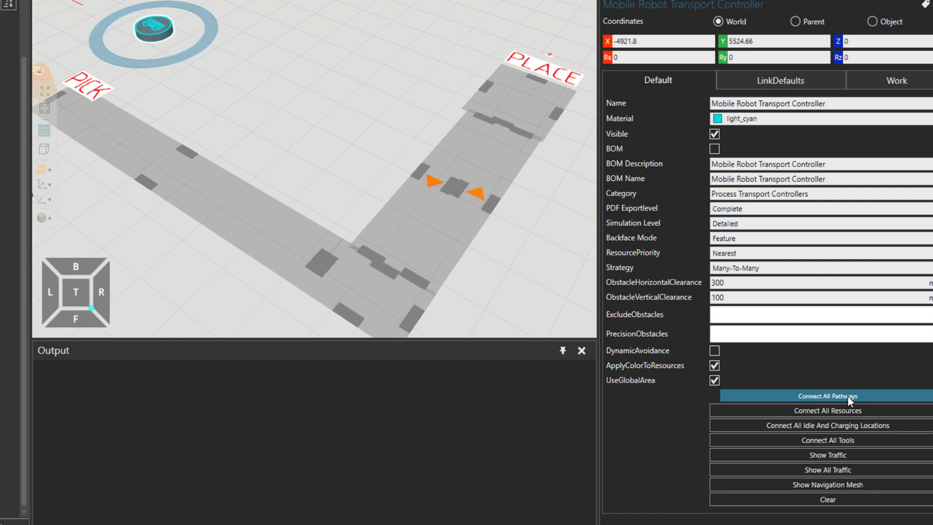
pyautogui.click(822, 485)
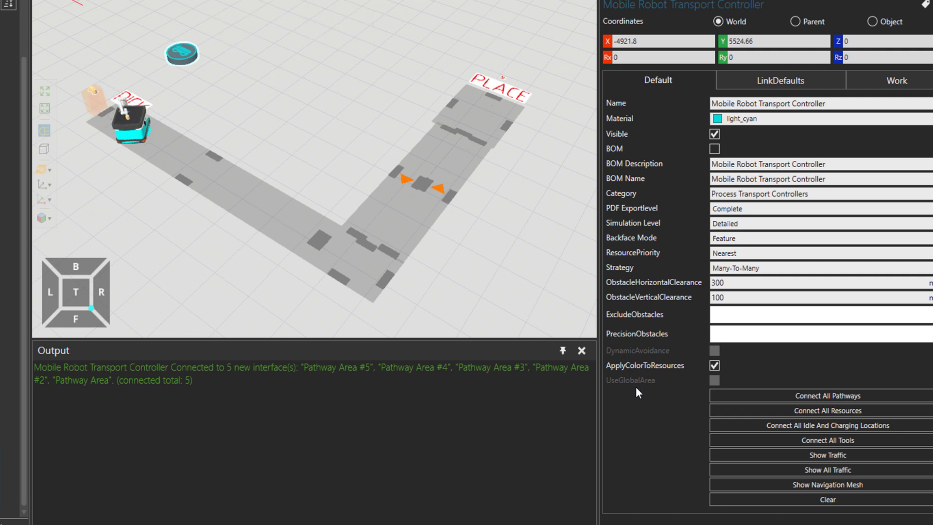
# Step: Clear the navigation mesh and show all robot traffic routes from PICK to PLACE
pyautogui.click(811, 485)
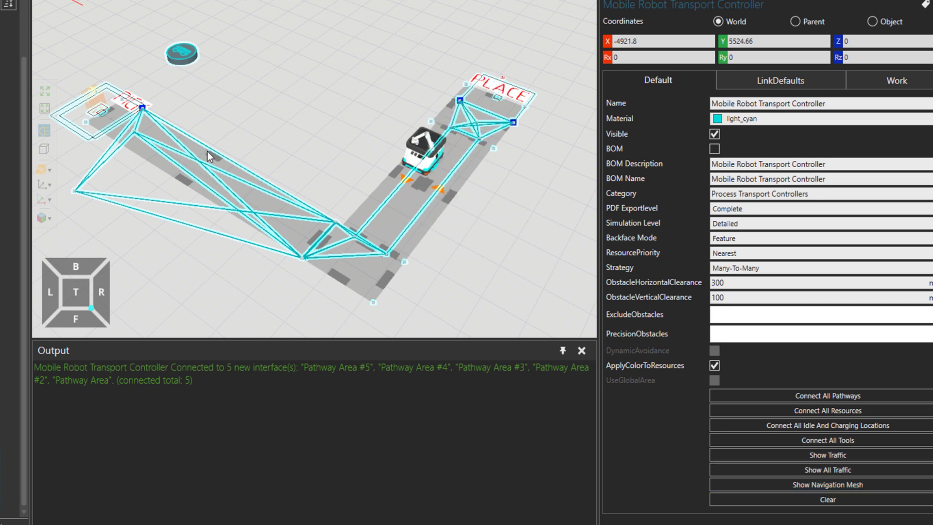
pyautogui.scroll(2, 344, 256)
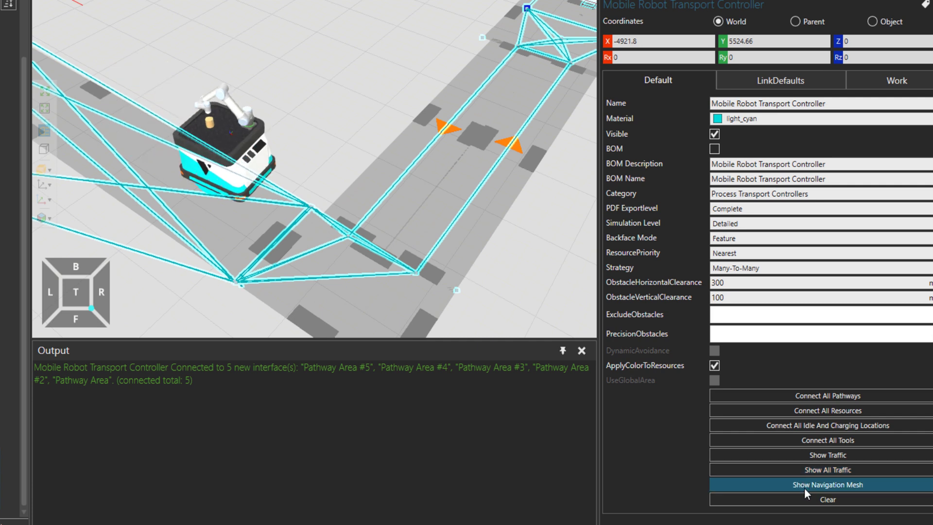
pyautogui.click(819, 496)
pyautogui.click(820, 470)
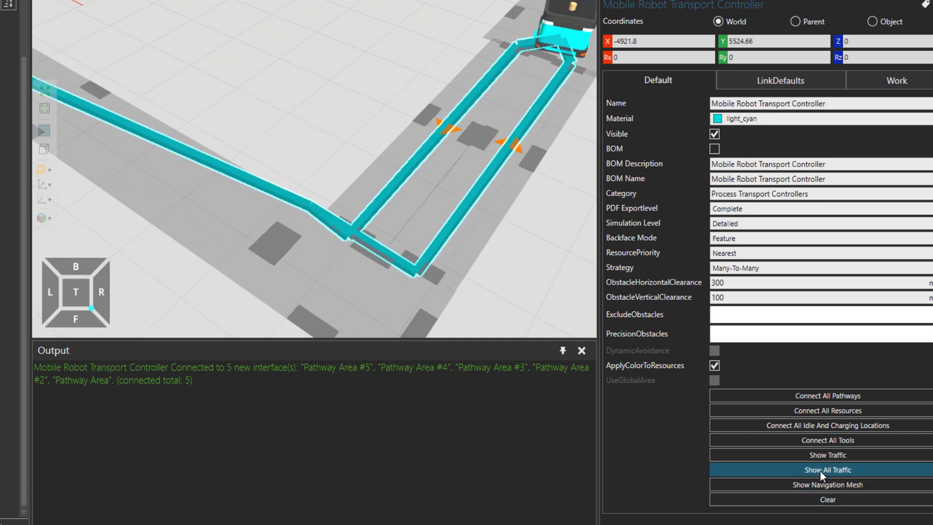
pyautogui.scroll(-2, 521, 233)
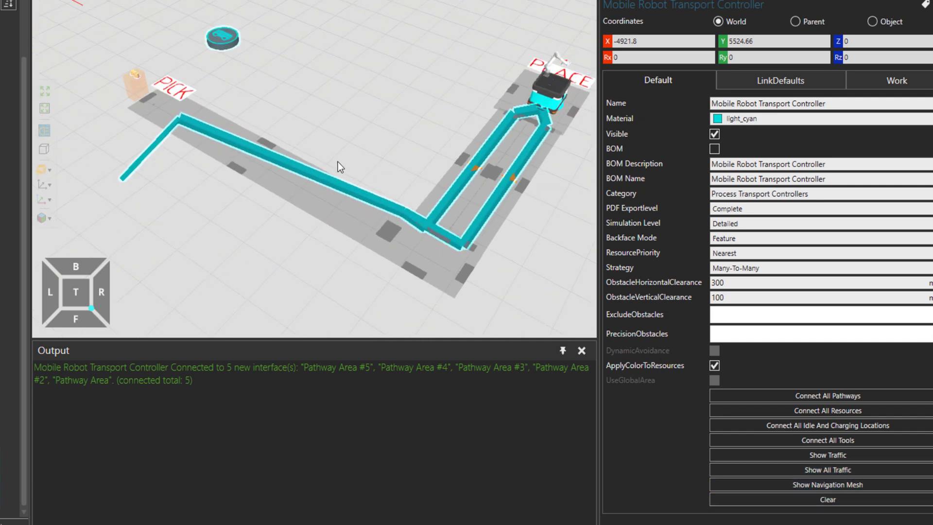